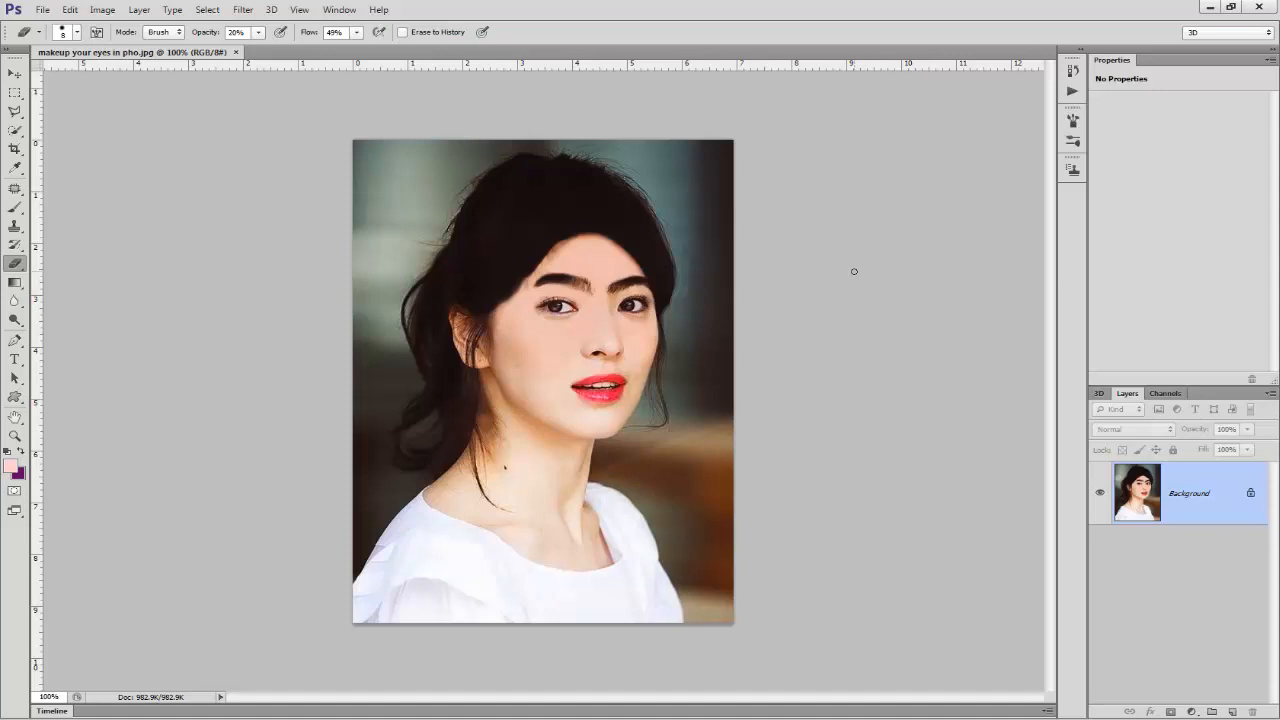
Add a new empty layer above the Background and name it "makeup"
{"action": "left_click", "coordinate": [13, 75]}
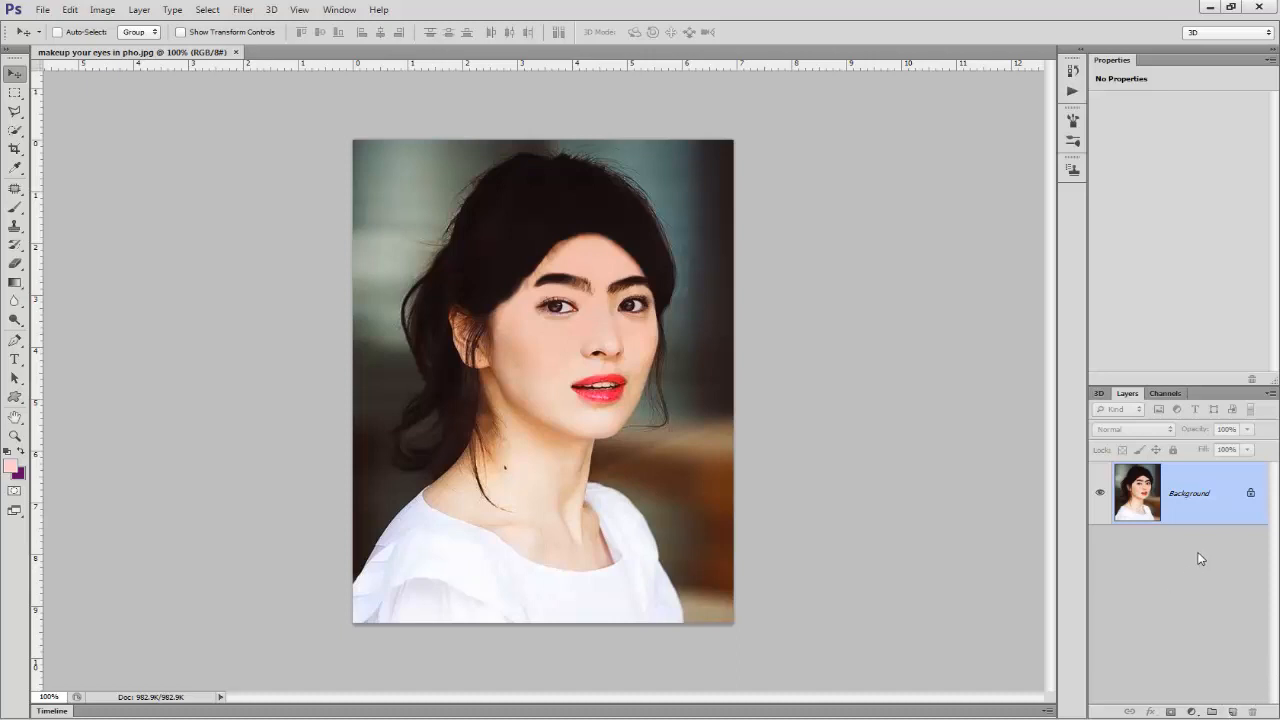
{"action": "left_click", "coordinate": [1232, 711]}
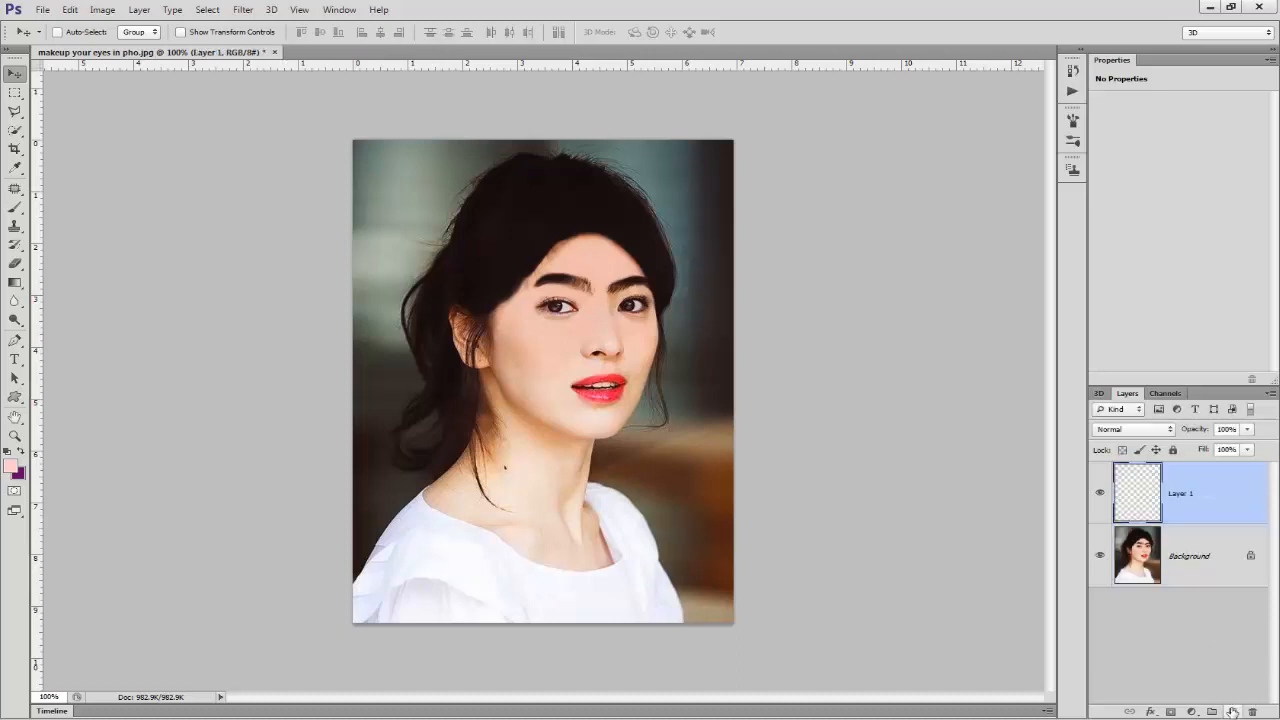
{"action": "double_click", "coordinate": [1181, 497]}
{"action": "left_click_drag", "start_coordinate": [1201, 494], "coordinate": [1171, 494]}
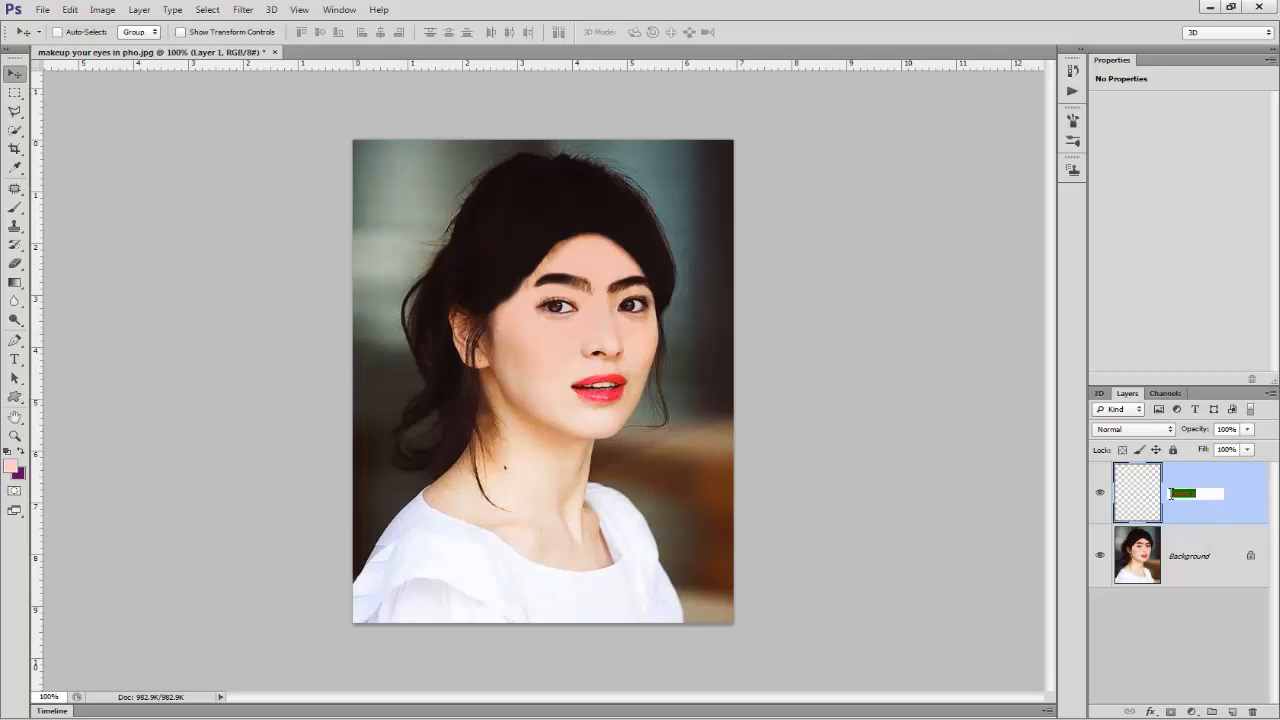
{"action": "type", "text": "makeup"}
{"action": "key", "text": "Return"}
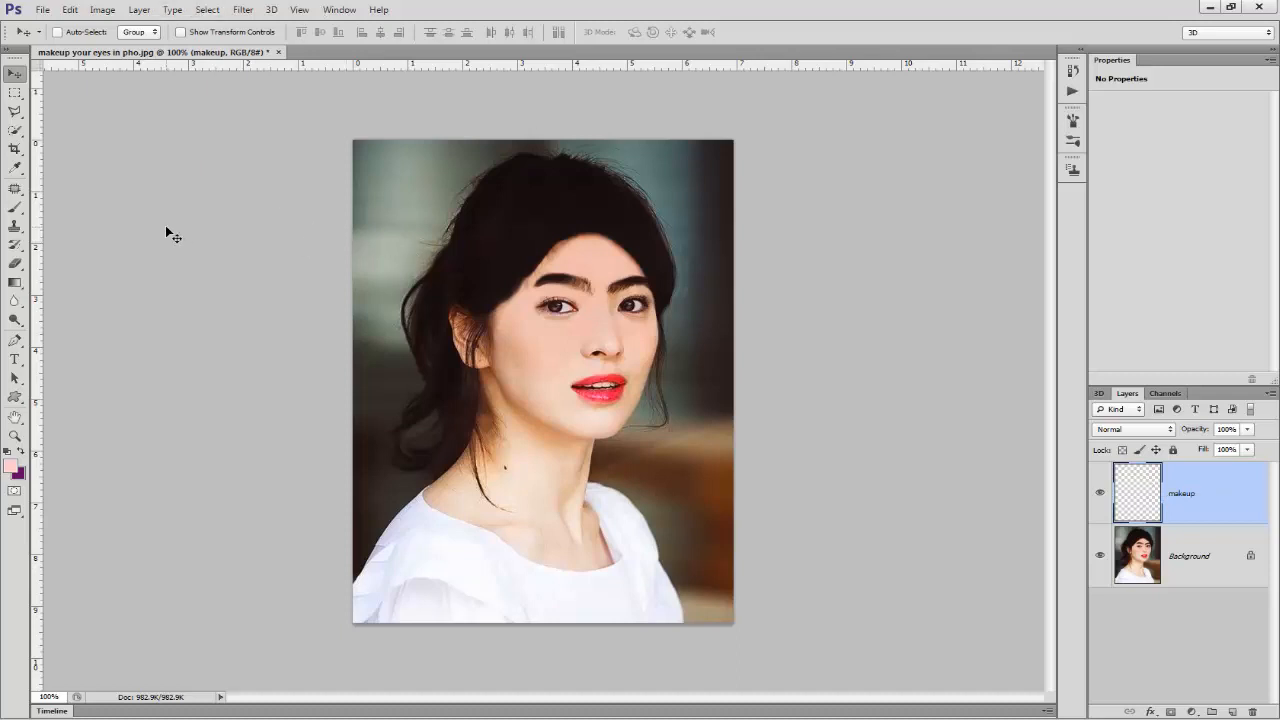
Set up the Brush tool with 43% opacity, 53% flow and purple 660066 as the foreground colour for the eye area
{"action": "left_click", "coordinate": [14, 209]}
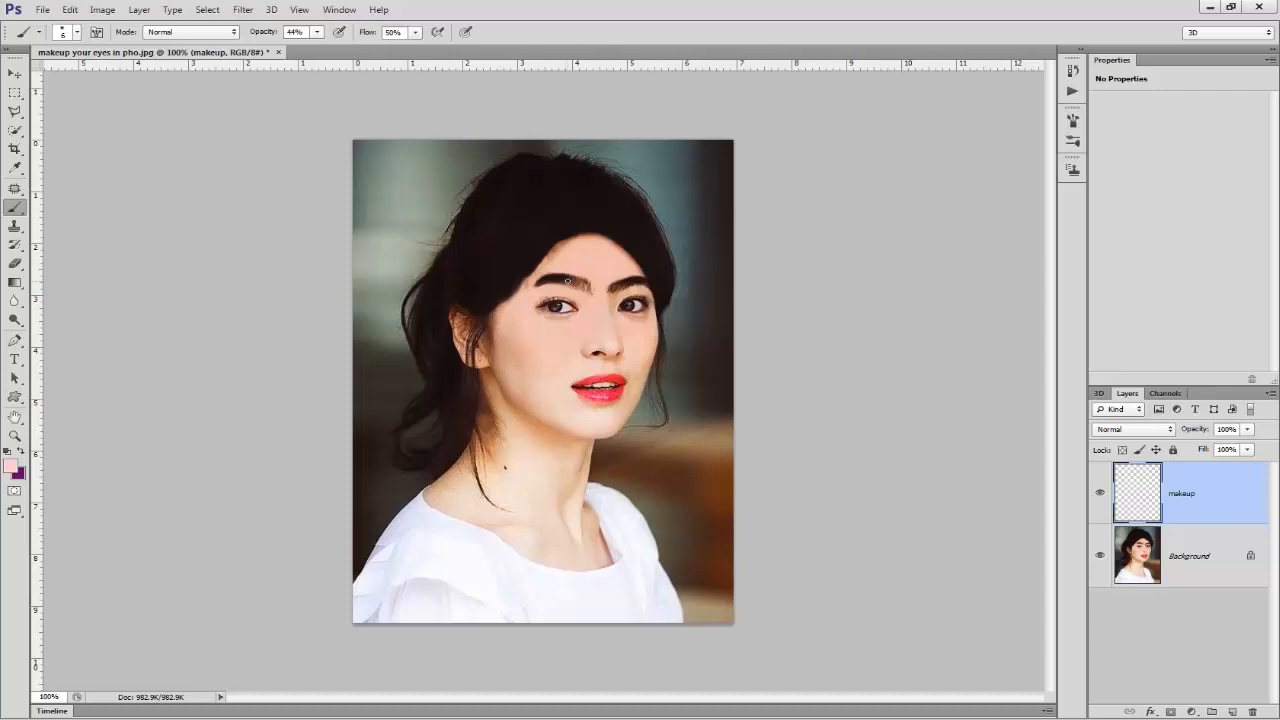
{"action": "scroll", "coordinate": [580, 320], "scroll_direction": "up", "scroll_amount": 5}
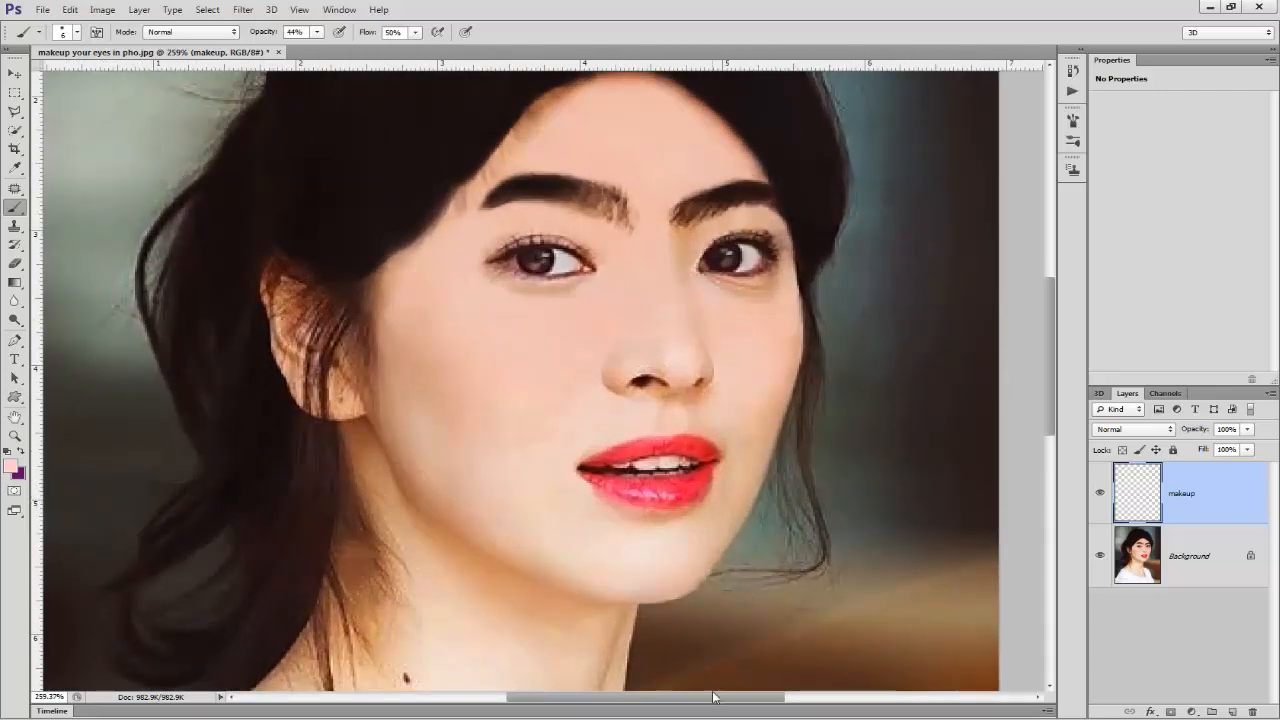
{"action": "left_click_drag", "start_coordinate": [620, 280], "coordinate": [540, 447]}
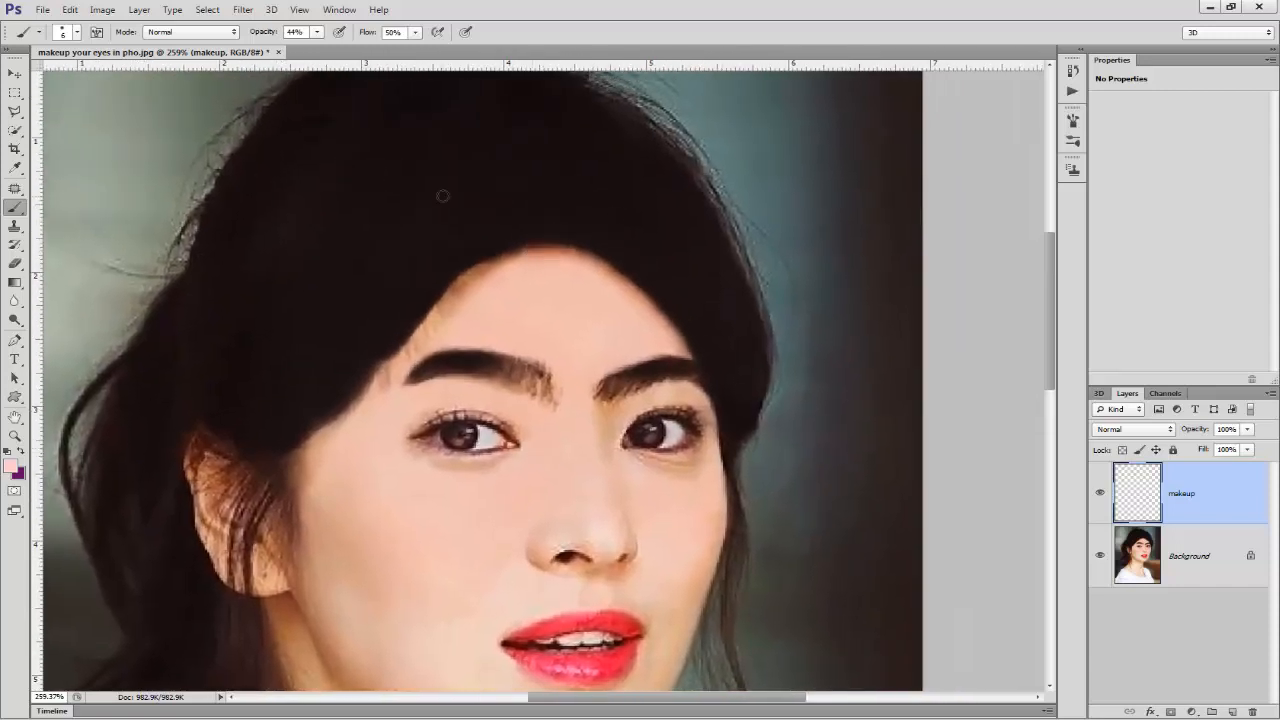
{"action": "left_click", "coordinate": [21, 452]}
{"action": "left_click", "coordinate": [317, 32]}
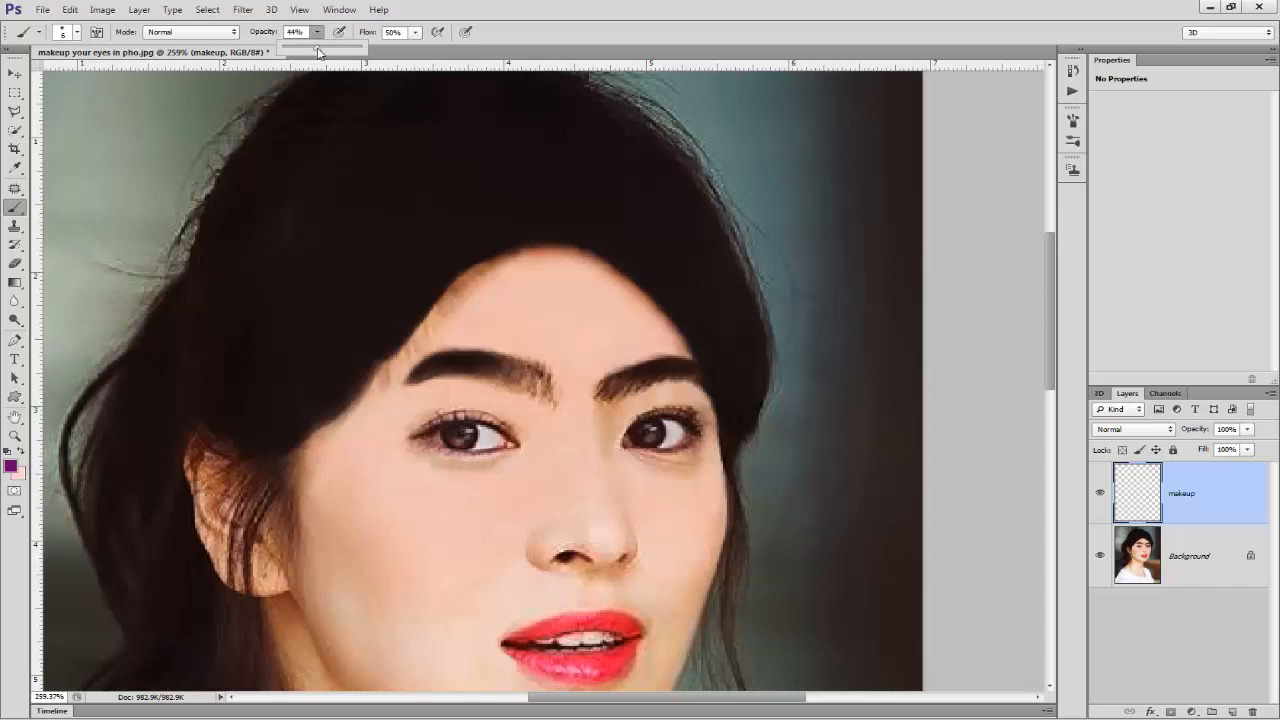
{"action": "left_click", "coordinate": [416, 33]}
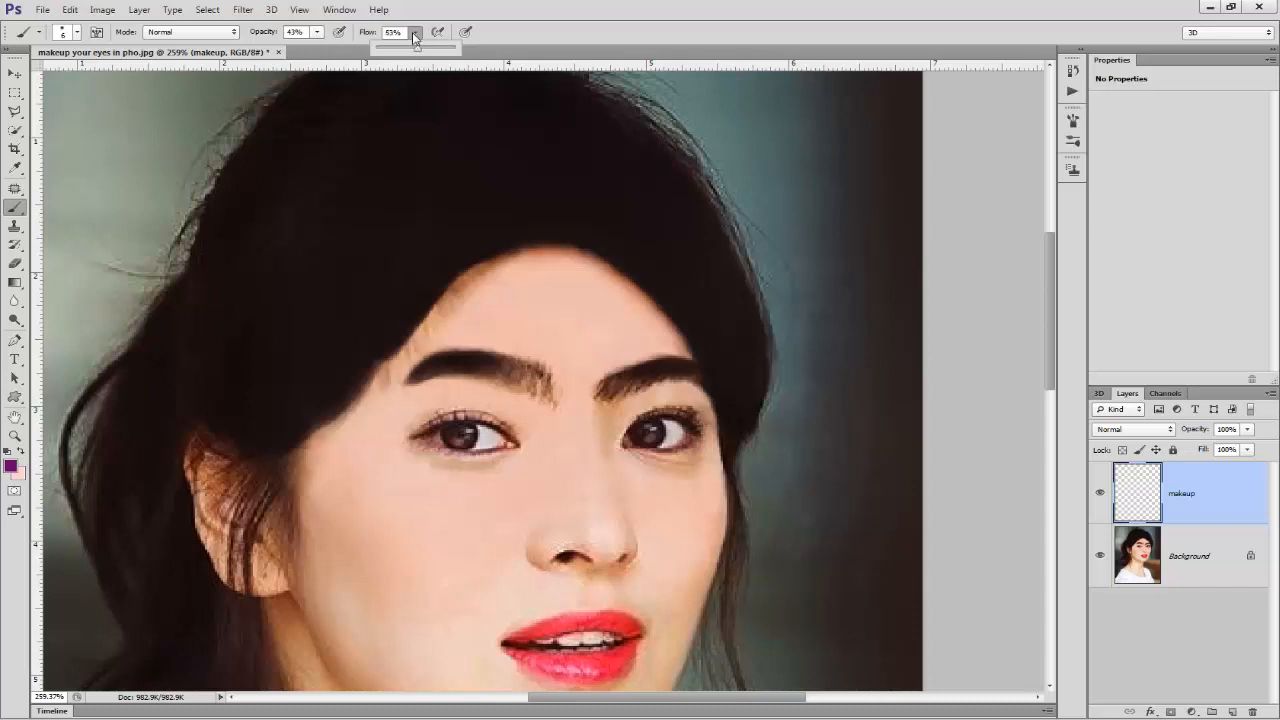
{"action": "left_click", "coordinate": [413, 37]}
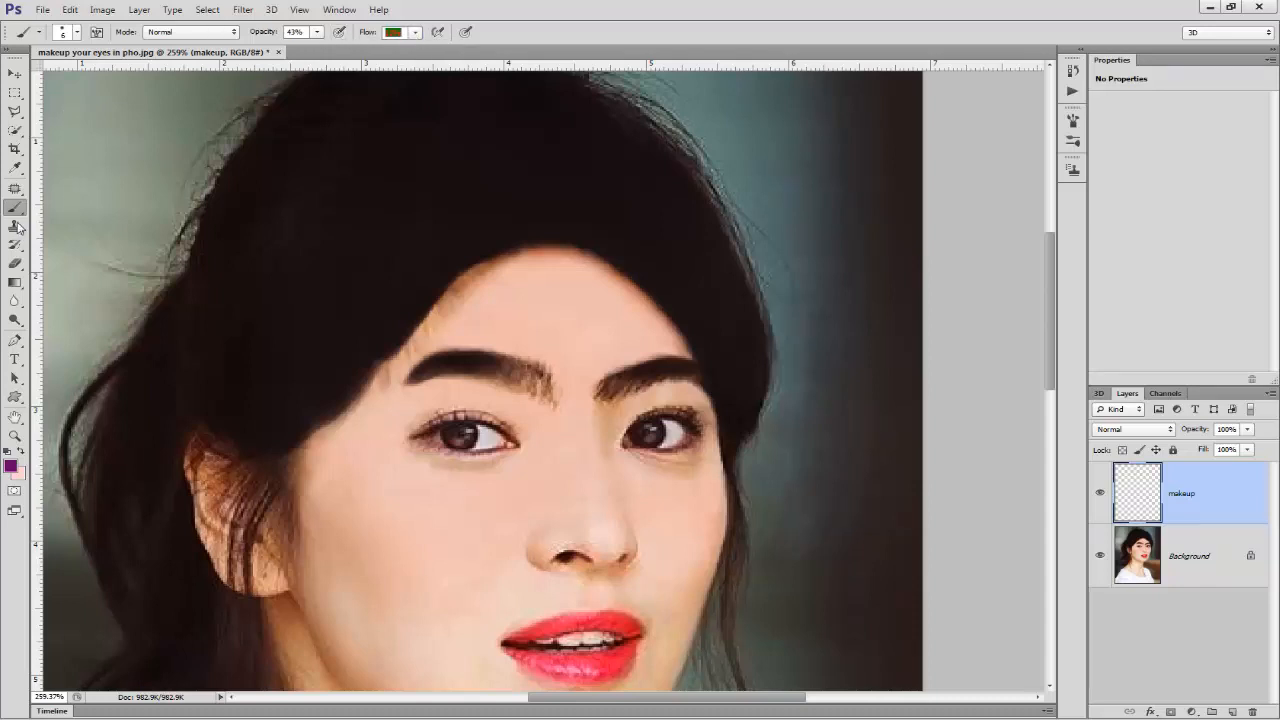
{"action": "left_click", "coordinate": [13, 468]}
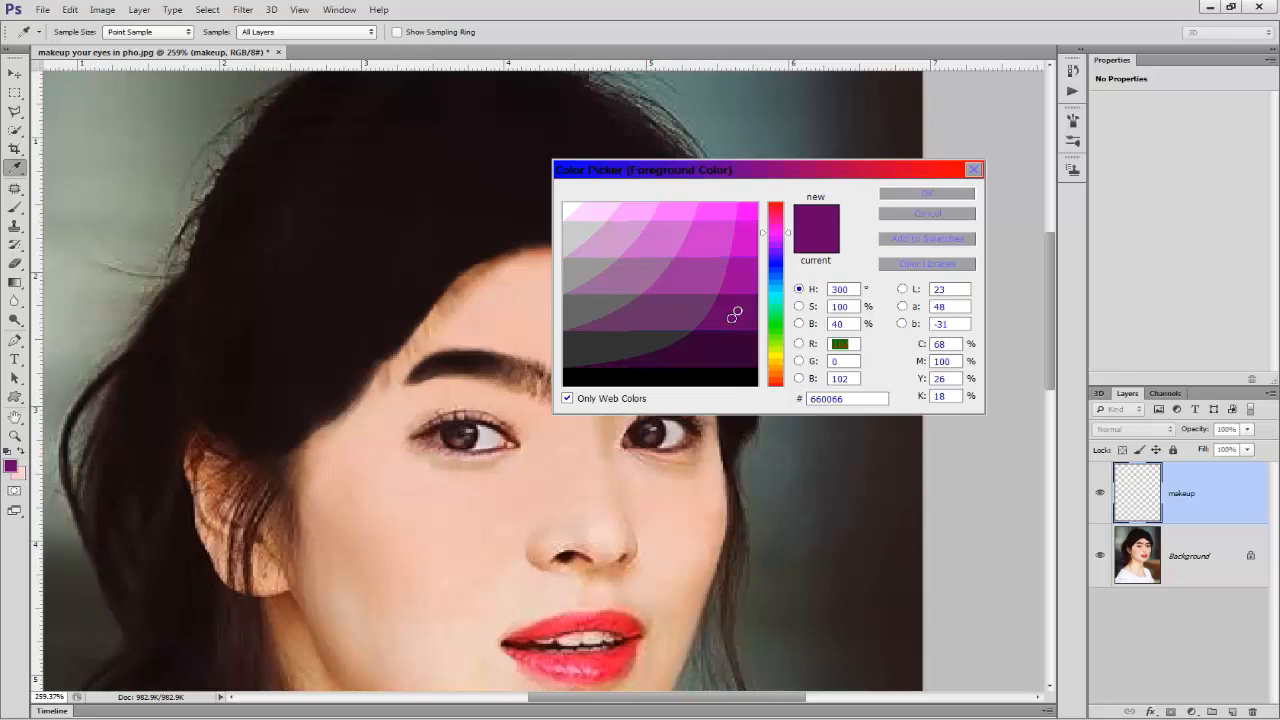
{"action": "left_click", "coordinate": [941, 195]}
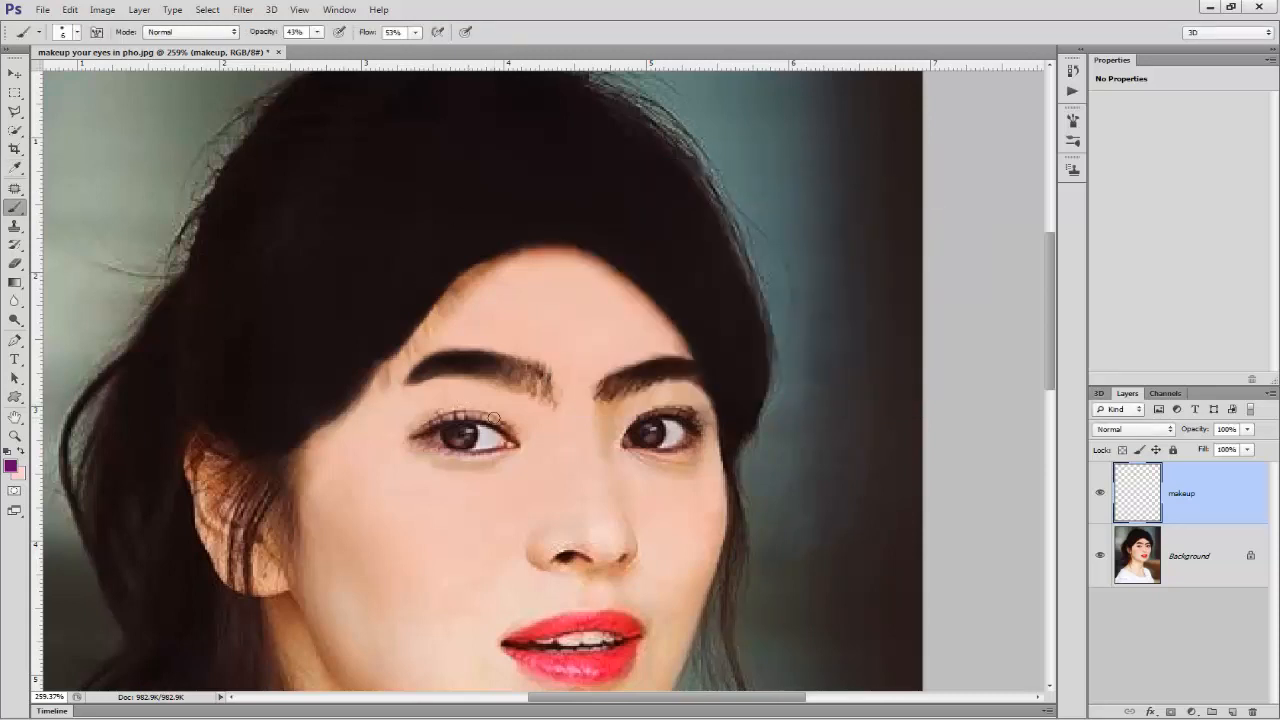
Paint purple eyeshadow over the upper eyelids of both eyes on the makeup layer
{"action": "mouse_move", "coordinate": [510, 437]}
{"action": "left_mouse_down"}
{"action": "mouse_move", "coordinate": [524, 442]}
{"action": "mouse_move", "coordinate": [458, 412]}
{"action": "mouse_move", "coordinate": [405, 430]}
{"action": "left_mouse_up"}
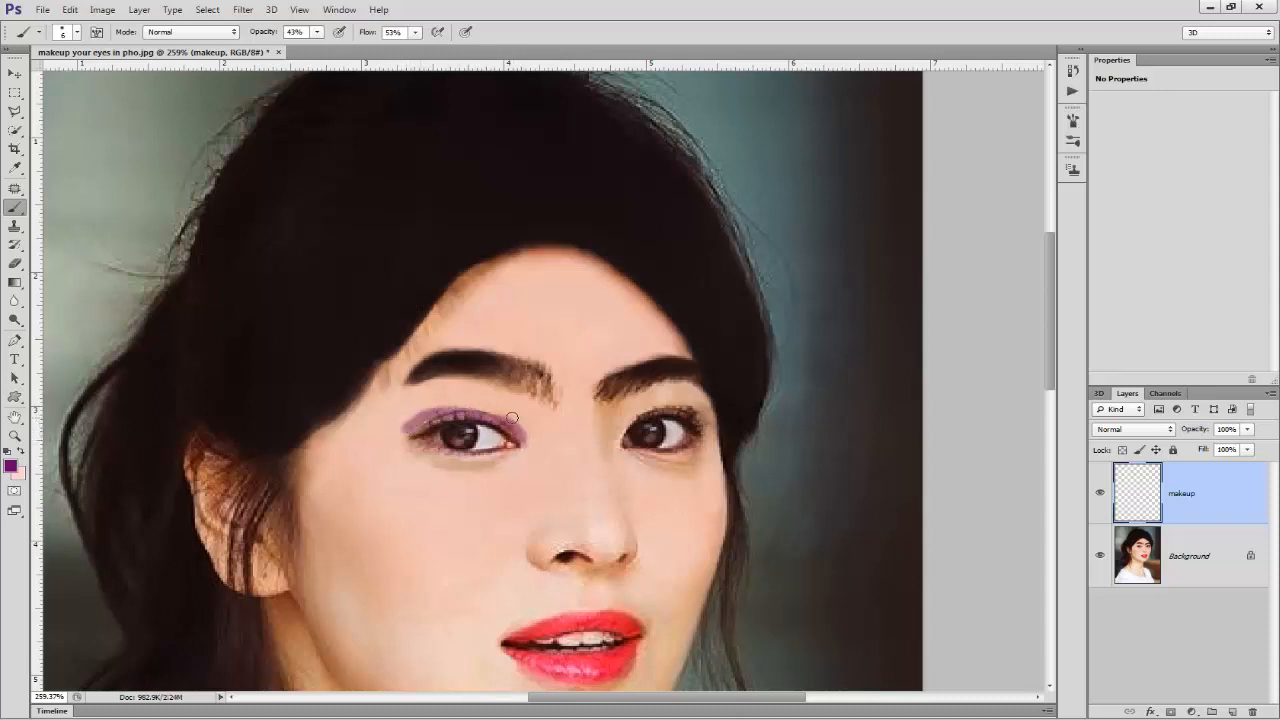
{"action": "mouse_move", "coordinate": [512, 428]}
{"action": "left_mouse_down"}
{"action": "mouse_move", "coordinate": [431, 401]}
{"action": "mouse_move", "coordinate": [398, 429]}
{"action": "mouse_move", "coordinate": [464, 411]}
{"action": "mouse_move", "coordinate": [444, 408]}
{"action": "mouse_move", "coordinate": [408, 423]}
{"action": "mouse_move", "coordinate": [500, 416]}
{"action": "mouse_move", "coordinate": [438, 405]}
{"action": "mouse_move", "coordinate": [399, 422]}
{"action": "mouse_move", "coordinate": [426, 400]}
{"action": "mouse_move", "coordinate": [388, 422]}
{"action": "mouse_move", "coordinate": [435, 402]}
{"action": "mouse_move", "coordinate": [487, 410]}
{"action": "mouse_move", "coordinate": [446, 393]}
{"action": "mouse_move", "coordinate": [404, 407]}
{"action": "mouse_move", "coordinate": [446, 394]}
{"action": "mouse_move", "coordinate": [402, 410]}
{"action": "left_mouse_up"}
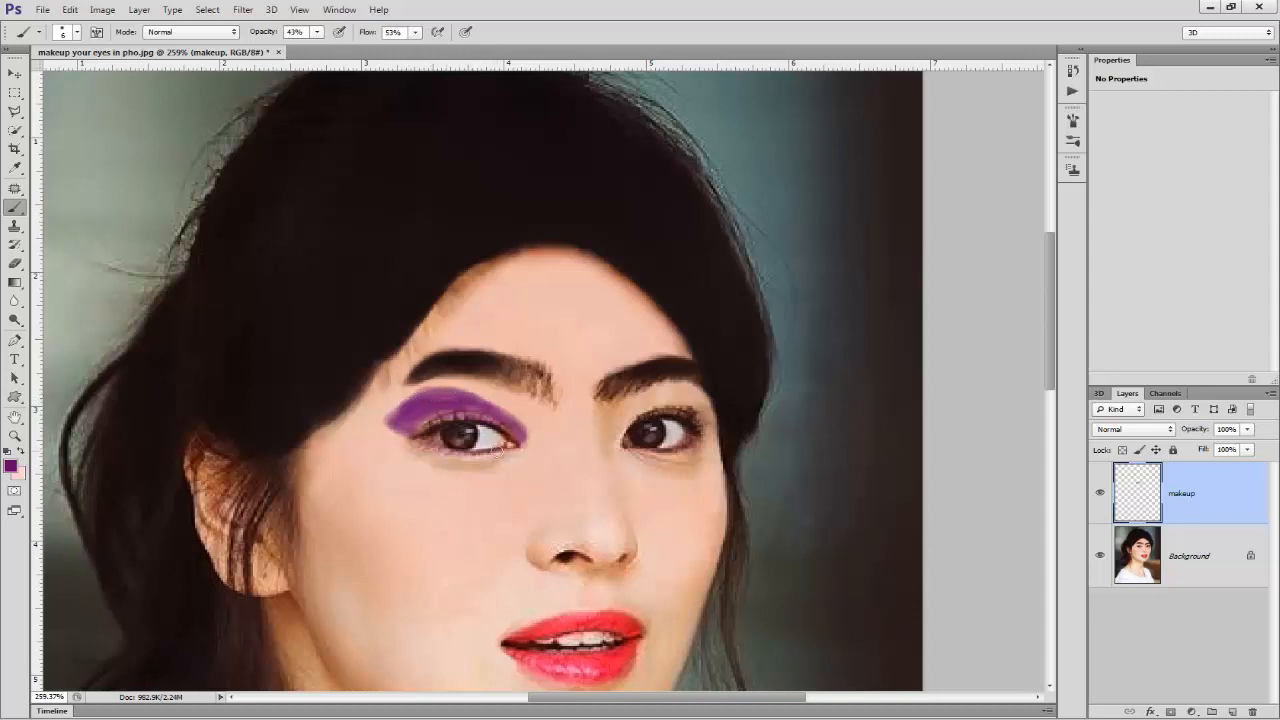
{"action": "mouse_move", "coordinate": [519, 437]}
{"action": "left_mouse_down"}
{"action": "mouse_move", "coordinate": [443, 394]}
{"action": "mouse_move", "coordinate": [406, 421]}
{"action": "mouse_move", "coordinate": [510, 408]}
{"action": "mouse_move", "coordinate": [518, 424]}
{"action": "mouse_move", "coordinate": [494, 394]}
{"action": "mouse_move", "coordinate": [406, 402]}
{"action": "left_mouse_up"}
{"action": "mouse_move", "coordinate": [515, 418]}
{"action": "left_mouse_down"}
{"action": "mouse_move", "coordinate": [447, 387]}
{"action": "mouse_move", "coordinate": [508, 419]}
{"action": "mouse_move", "coordinate": [483, 394]}
{"action": "left_mouse_up"}
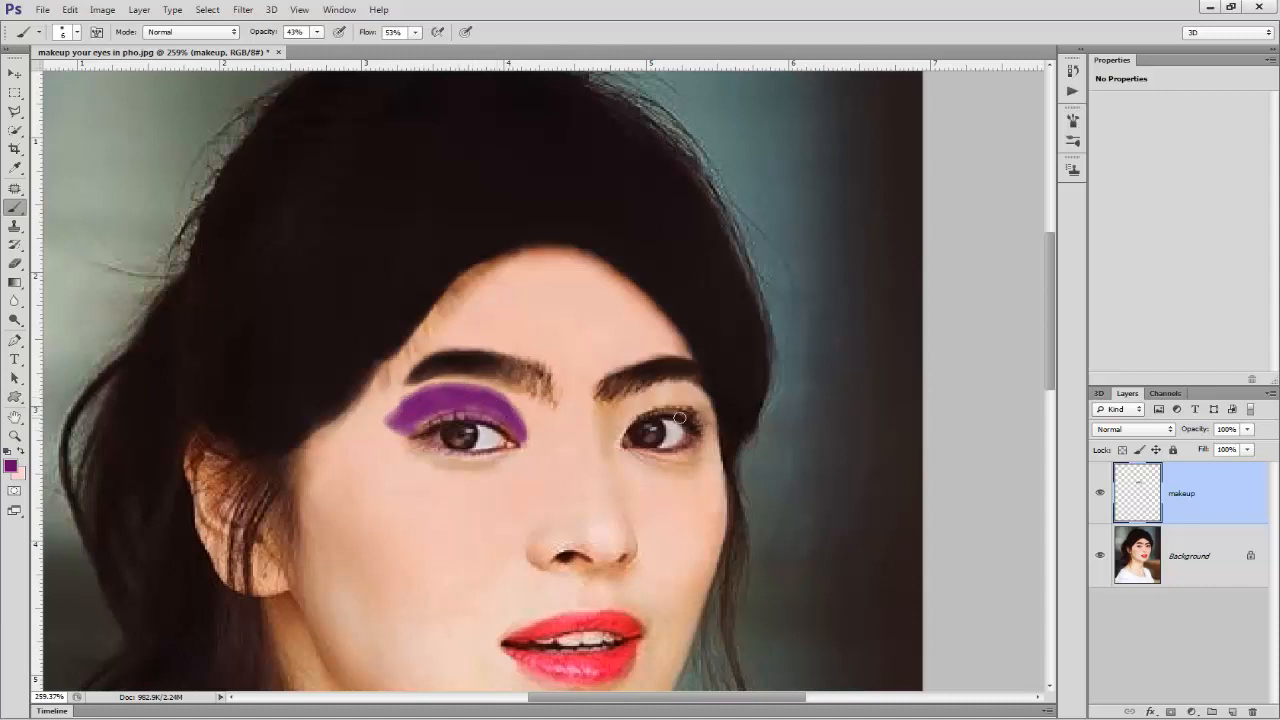
{"action": "mouse_move", "coordinate": [614, 439]}
{"action": "left_mouse_down"}
{"action": "mouse_move", "coordinate": [660, 408]}
{"action": "mouse_move", "coordinate": [707, 421]}
{"action": "mouse_move", "coordinate": [654, 399]}
{"action": "mouse_move", "coordinate": [617, 418]}
{"action": "mouse_move", "coordinate": [614, 437]}
{"action": "mouse_move", "coordinate": [656, 399]}
{"action": "mouse_move", "coordinate": [682, 398]}
{"action": "mouse_move", "coordinate": [710, 422]}
{"action": "mouse_move", "coordinate": [683, 394]}
{"action": "mouse_move", "coordinate": [640, 402]}
{"action": "mouse_move", "coordinate": [613, 440]}
{"action": "mouse_move", "coordinate": [677, 402]}
{"action": "mouse_move", "coordinate": [634, 409]}
{"action": "mouse_move", "coordinate": [616, 423]}
{"action": "mouse_move", "coordinate": [673, 400]}
{"action": "mouse_move", "coordinate": [713, 425]}
{"action": "mouse_move", "coordinate": [703, 440]}
{"action": "mouse_move", "coordinate": [686, 411]}
{"action": "mouse_move", "coordinate": [652, 410]}
{"action": "mouse_move", "coordinate": [718, 408]}
{"action": "mouse_move", "coordinate": [640, 398]}
{"action": "mouse_move", "coordinate": [607, 434]}
{"action": "mouse_move", "coordinate": [606, 414]}
{"action": "mouse_move", "coordinate": [636, 402]}
{"action": "mouse_move", "coordinate": [630, 432]}
{"action": "left_mouse_up"}
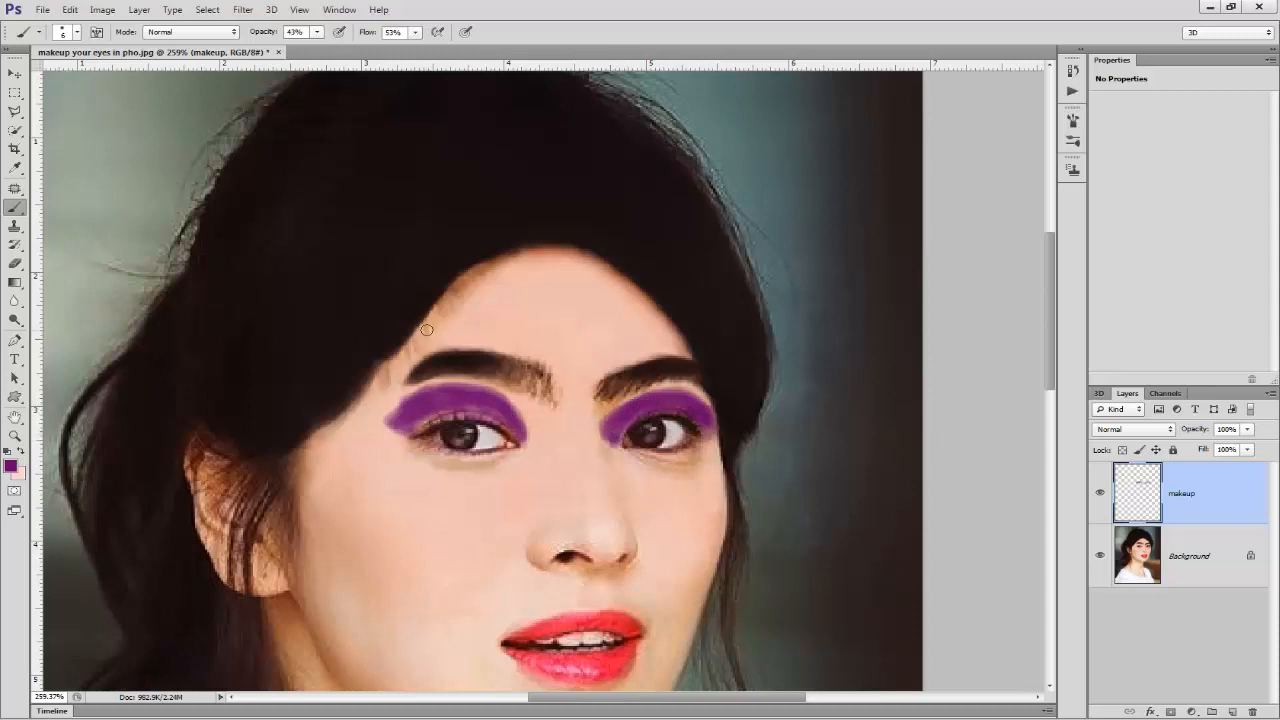
Set the foreground colour to black 000000 and the brush opacity to 40%
{"action": "left_click", "coordinate": [10, 467]}
{"action": "left_click", "coordinate": [668, 377]}
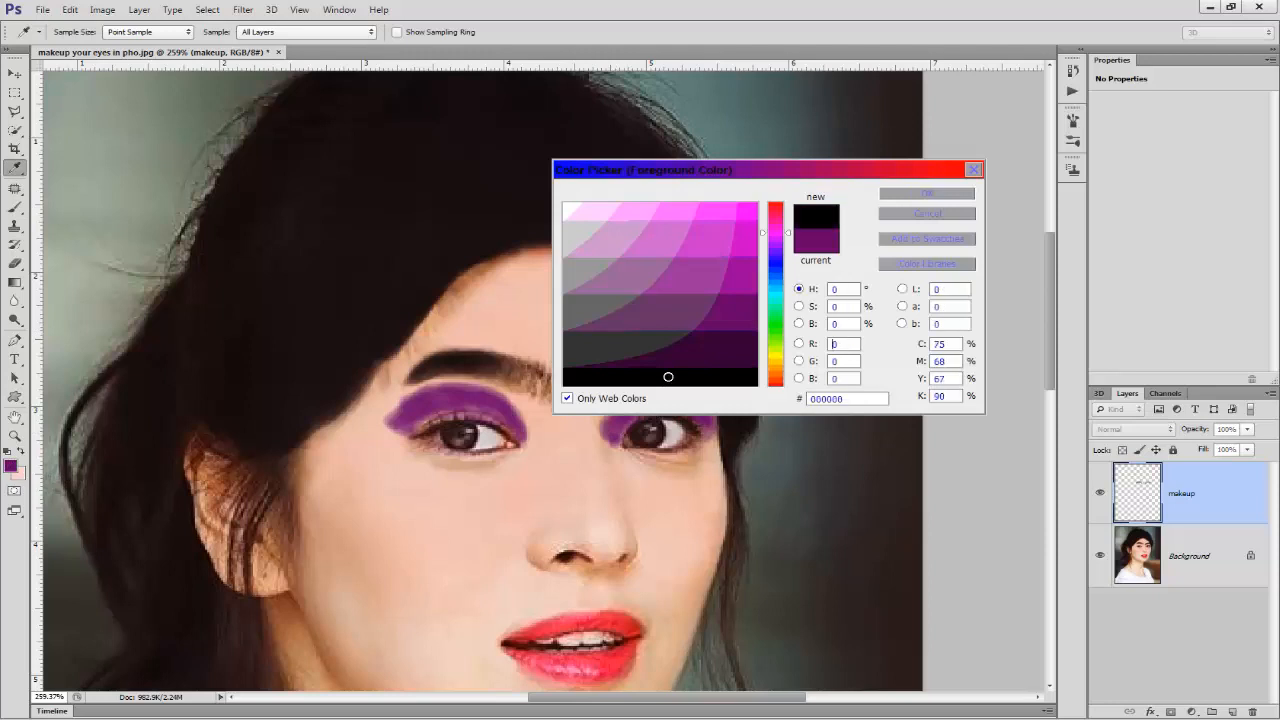
{"action": "left_click", "coordinate": [926, 194]}
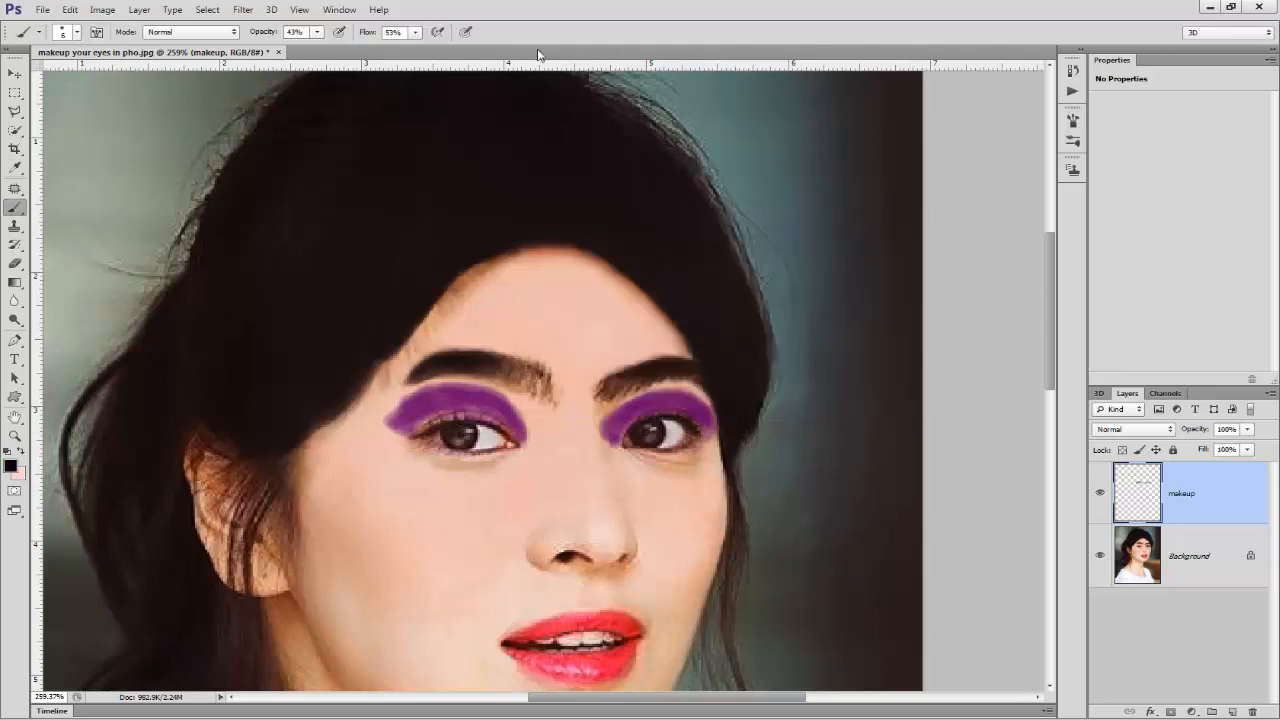
{"action": "left_click", "coordinate": [317, 34]}
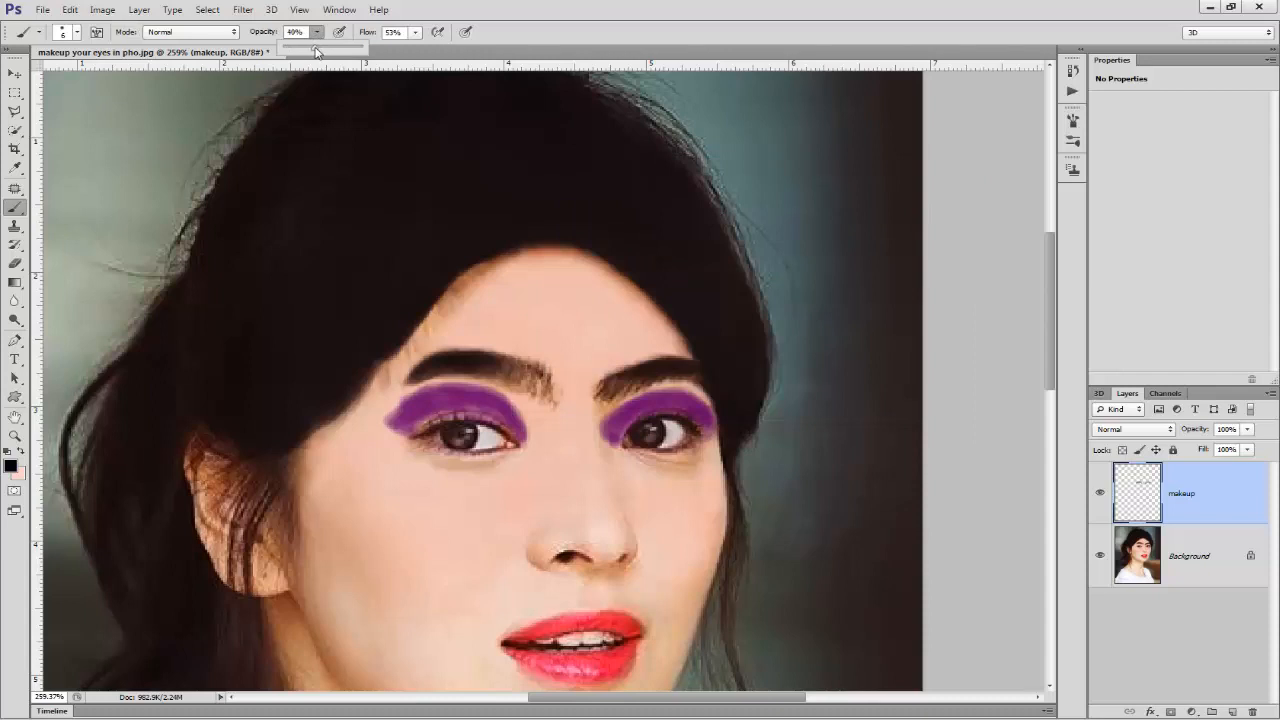
{"action": "left_click", "coordinate": [318, 37]}
Paint black eyeliner along the upper and lower lash lines of both eyes
{"action": "mouse_move", "coordinate": [508, 433]}
{"action": "left_mouse_down"}
{"action": "mouse_move", "coordinate": [460, 414]}
{"action": "mouse_move", "coordinate": [393, 437]}
{"action": "mouse_move", "coordinate": [485, 455]}
{"action": "mouse_move", "coordinate": [518, 440]}
{"action": "mouse_move", "coordinate": [458, 418]}
{"action": "mouse_move", "coordinate": [412, 432]}
{"action": "left_mouse_up"}
{"action": "key", "text": "4"}
{"action": "mouse_move", "coordinate": [514, 449]}
{"action": "left_mouse_down"}
{"action": "mouse_move", "coordinate": [450, 454]}
{"action": "mouse_move", "coordinate": [389, 430]}
{"action": "left_mouse_up"}
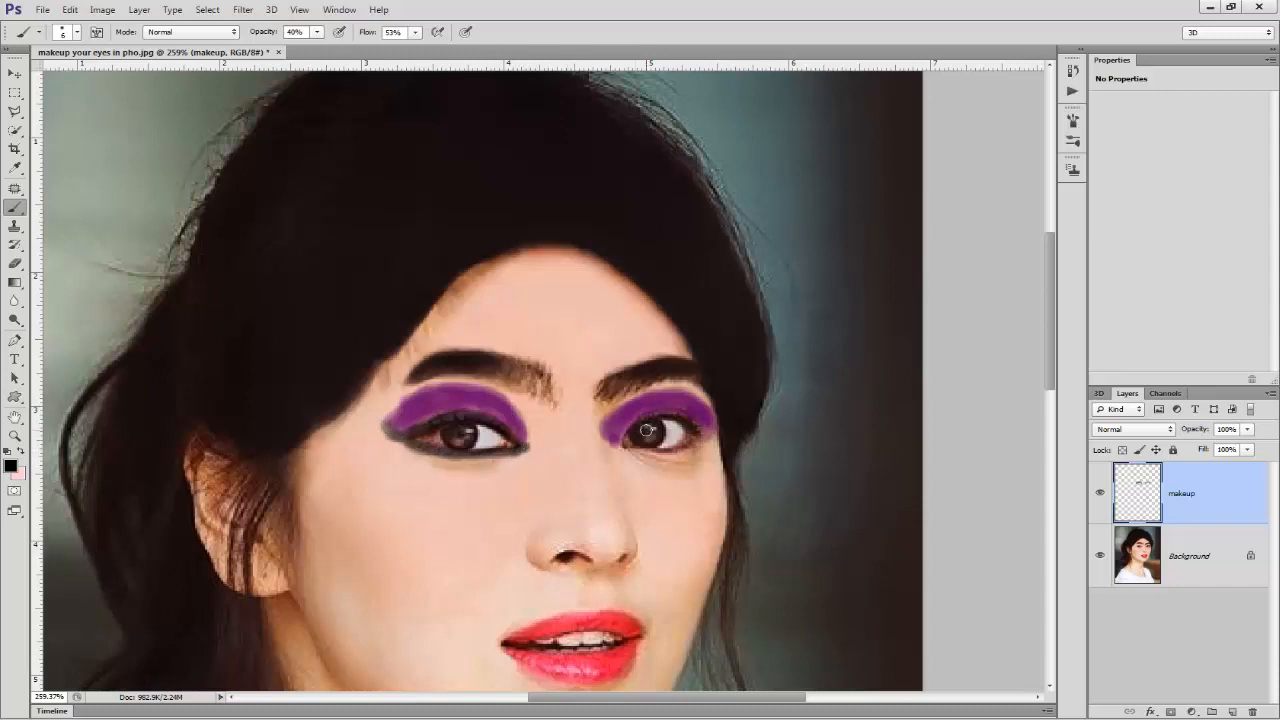
{"action": "mouse_move", "coordinate": [622, 441]}
{"action": "left_mouse_down"}
{"action": "mouse_move", "coordinate": [650, 412]}
{"action": "mouse_move", "coordinate": [680, 411]}
{"action": "mouse_move", "coordinate": [709, 433]}
{"action": "mouse_move", "coordinate": [662, 410]}
{"action": "mouse_move", "coordinate": [619, 437]}
{"action": "left_mouse_up"}
{"action": "left_click_drag", "start_coordinate": [704, 441], "coordinate": [624, 446]}
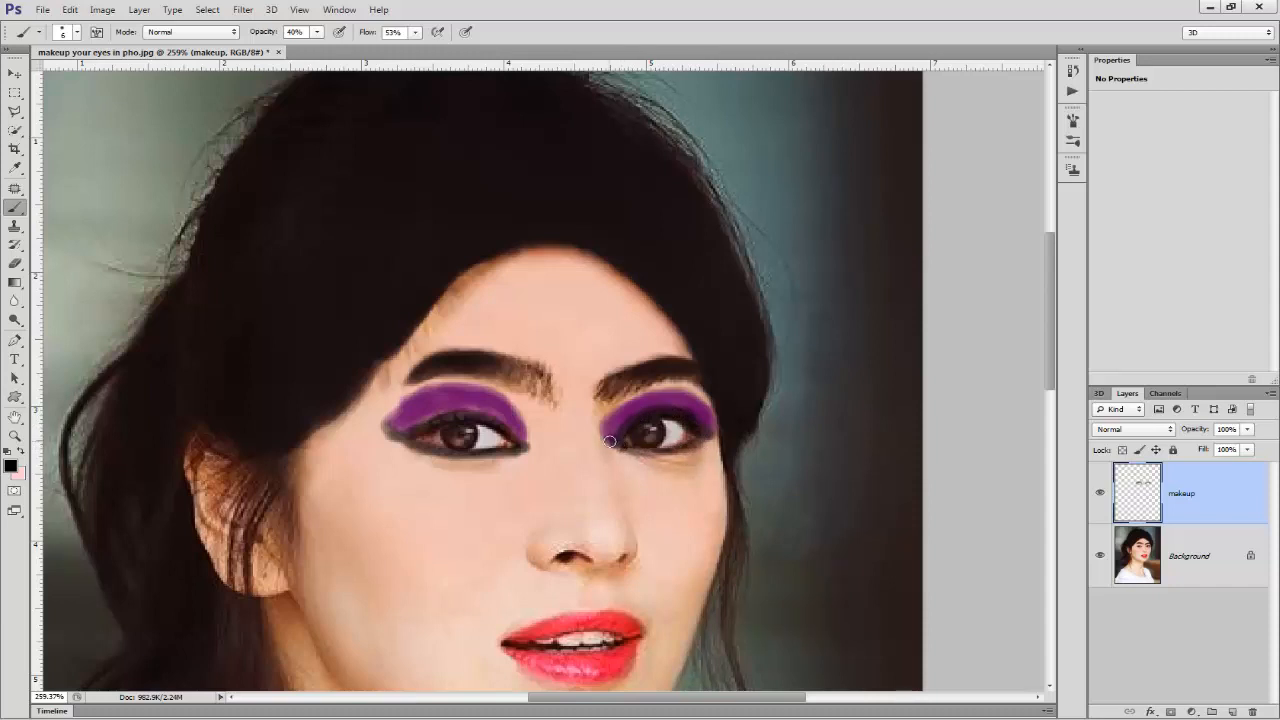
{"action": "left_click_drag", "start_coordinate": [698, 441], "coordinate": [622, 446]}
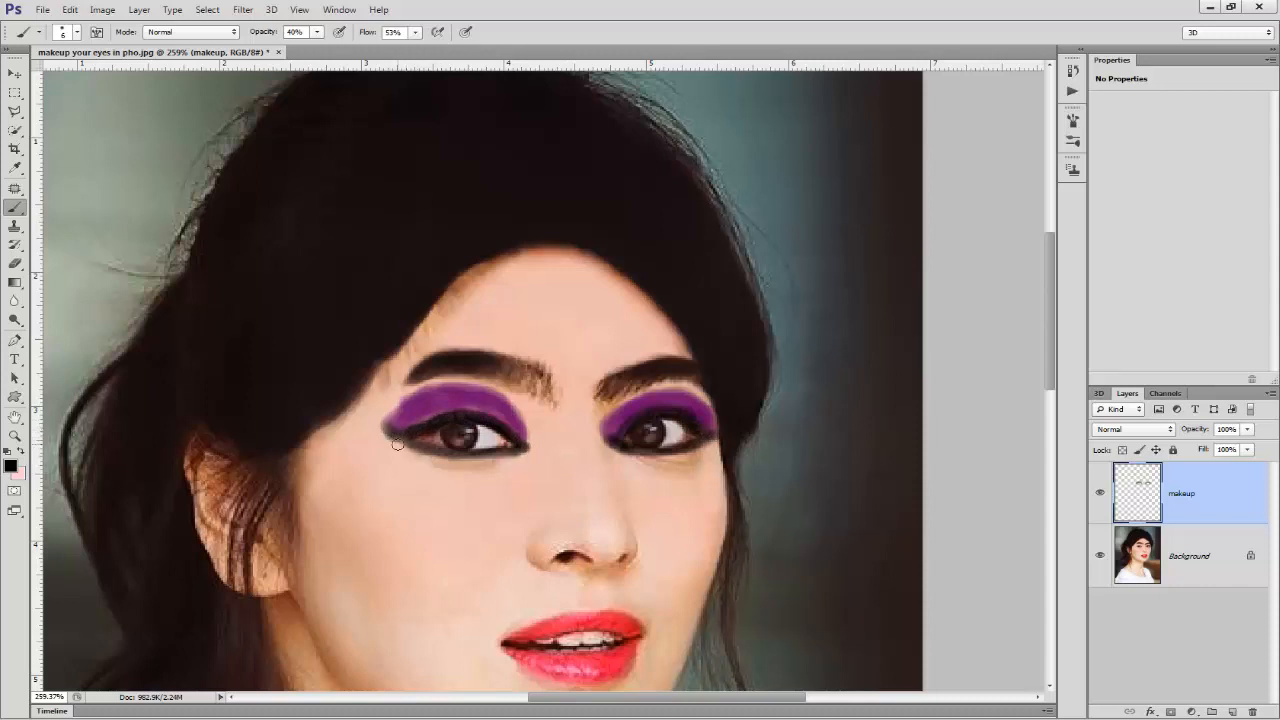
{"action": "mouse_move", "coordinate": [406, 441]}
{"action": "left_mouse_down"}
{"action": "mouse_move", "coordinate": [438, 455]}
{"action": "mouse_move", "coordinate": [520, 451]}
{"action": "left_mouse_up"}
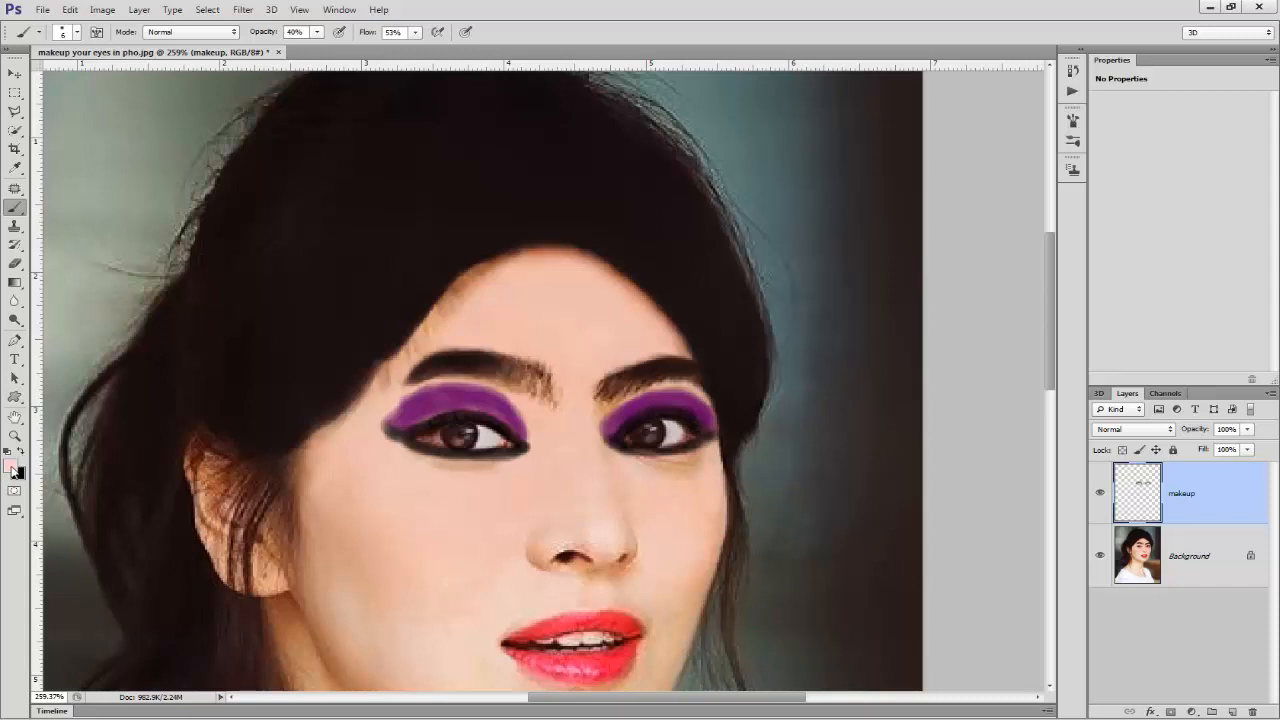
Paint a light grey cccccc highlight along the upper edge of the purple eyeshadow on both eyes
{"action": "left_click", "coordinate": [13, 467]}
{"action": "left_click", "coordinate": [634, 208]}
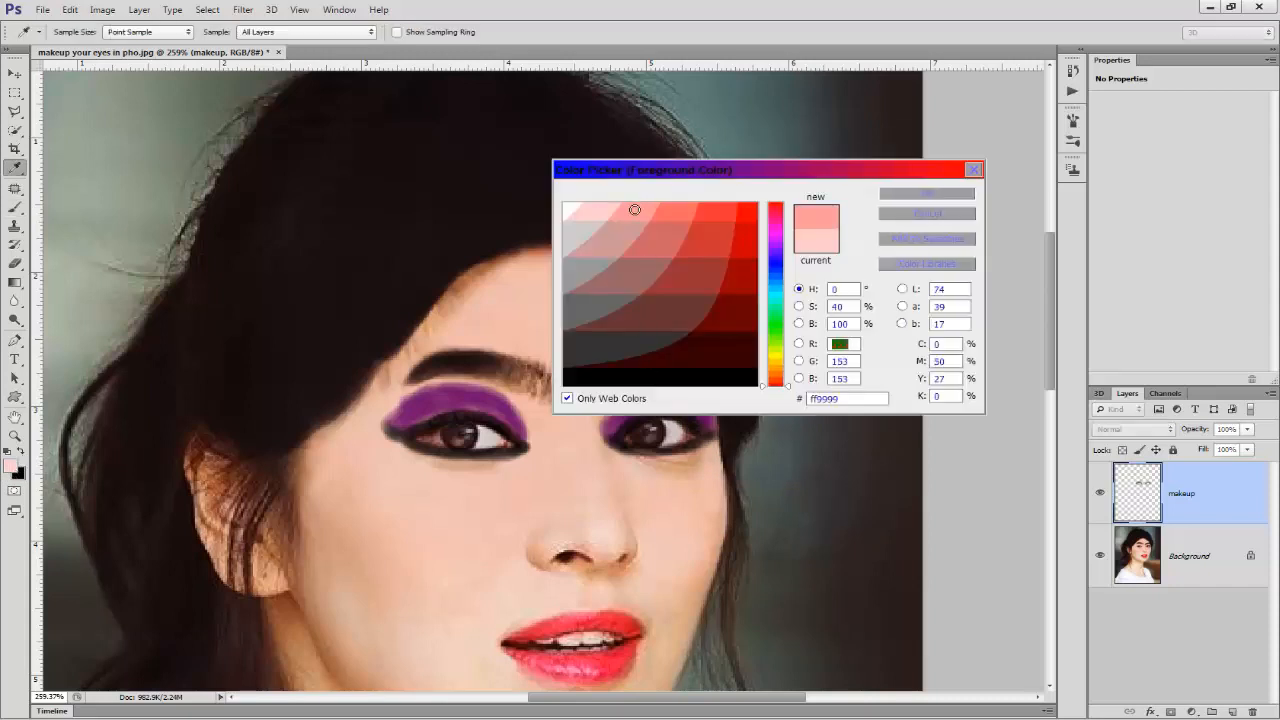
{"action": "left_click", "coordinate": [581, 233]}
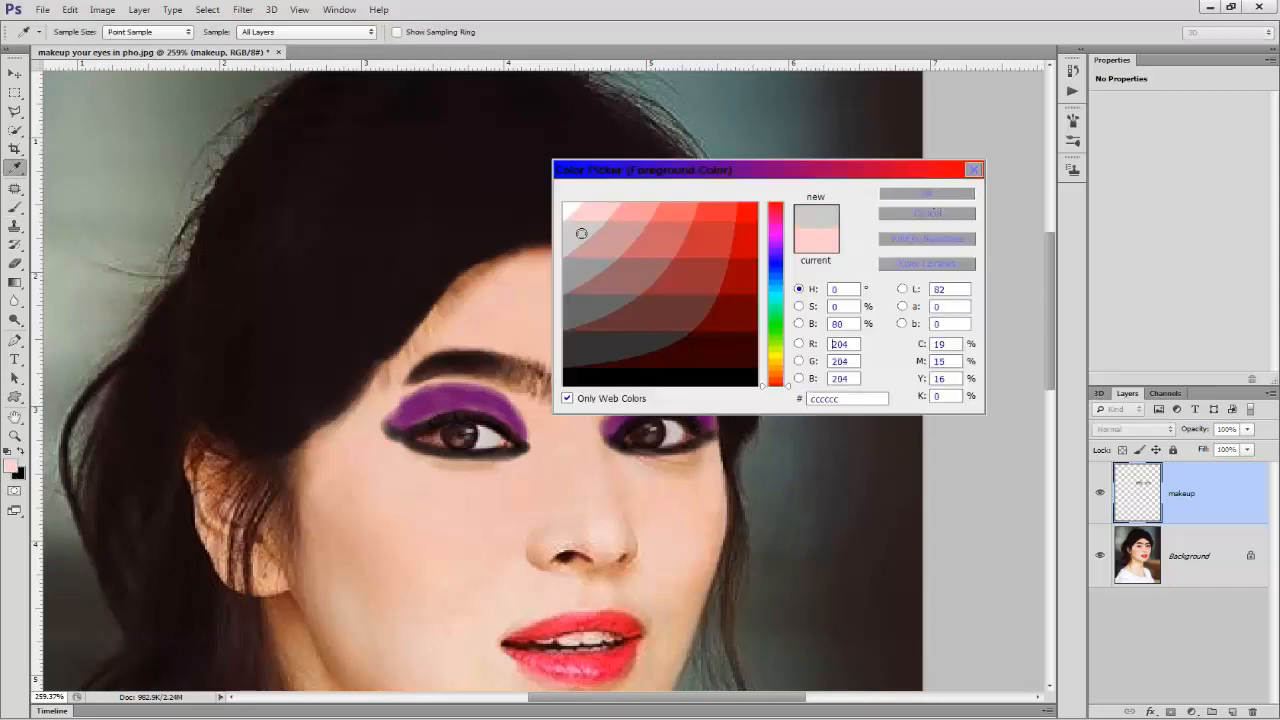
{"action": "left_click", "coordinate": [944, 197]}
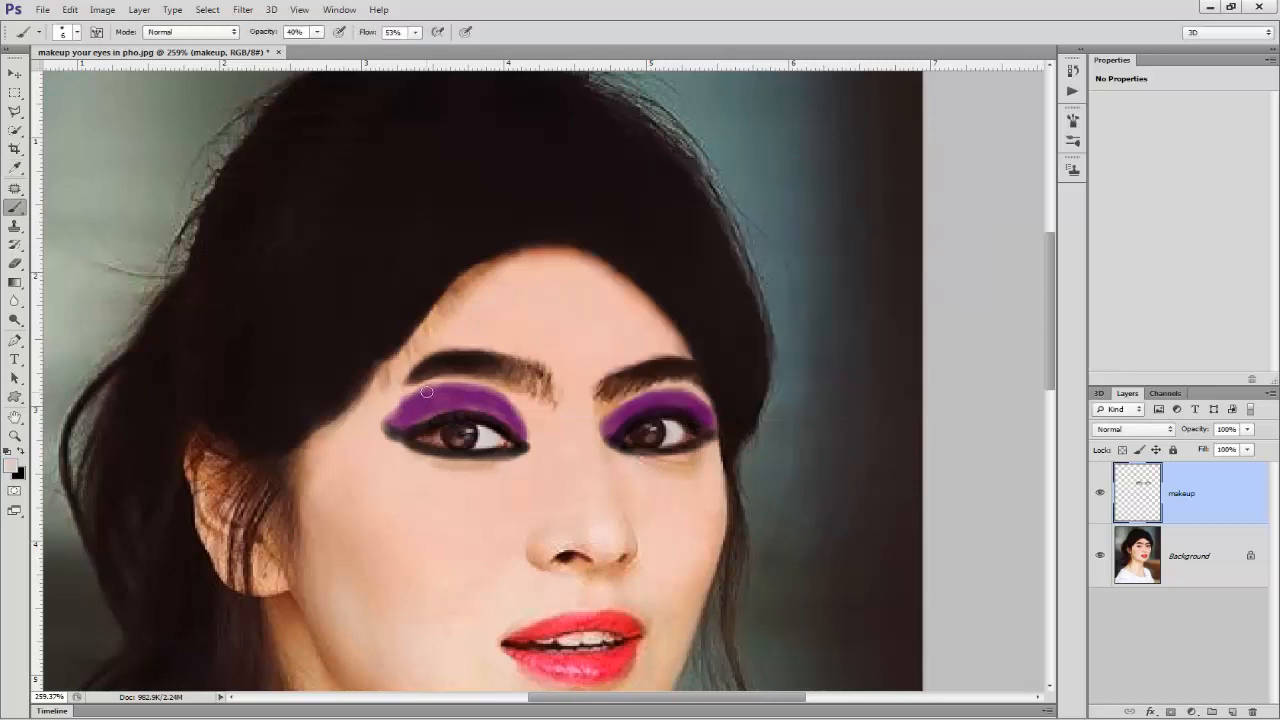
{"action": "mouse_move", "coordinate": [384, 411]}
{"action": "left_mouse_down"}
{"action": "mouse_move", "coordinate": [479, 380]}
{"action": "mouse_move", "coordinate": [528, 419]}
{"action": "left_mouse_up"}
{"action": "mouse_move", "coordinate": [514, 401]}
{"action": "left_mouse_down"}
{"action": "mouse_move", "coordinate": [416, 386]}
{"action": "mouse_move", "coordinate": [377, 417]}
{"action": "mouse_move", "coordinate": [383, 432]}
{"action": "mouse_move", "coordinate": [391, 403]}
{"action": "mouse_move", "coordinate": [465, 393]}
{"action": "left_mouse_up"}
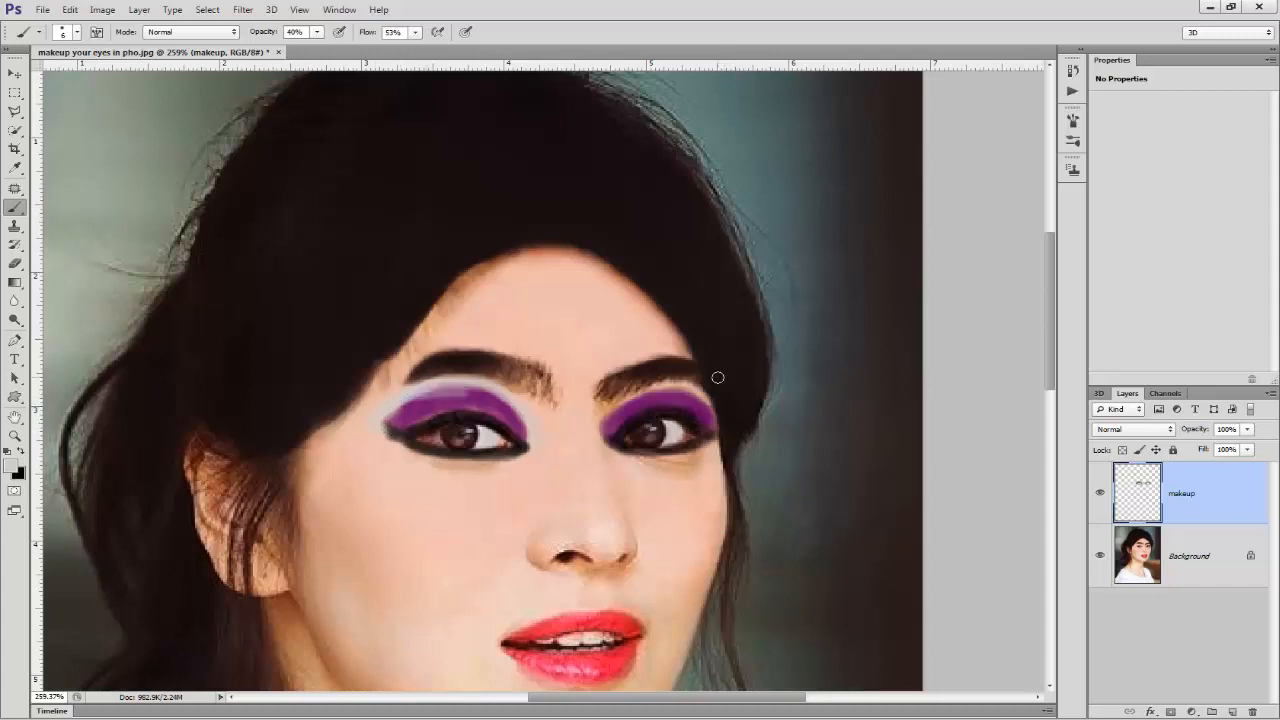
{"action": "mouse_move", "coordinate": [605, 420]}
{"action": "left_mouse_down"}
{"action": "mouse_move", "coordinate": [644, 393]}
{"action": "mouse_move", "coordinate": [707, 400]}
{"action": "mouse_move", "coordinate": [715, 415]}
{"action": "left_mouse_up"}
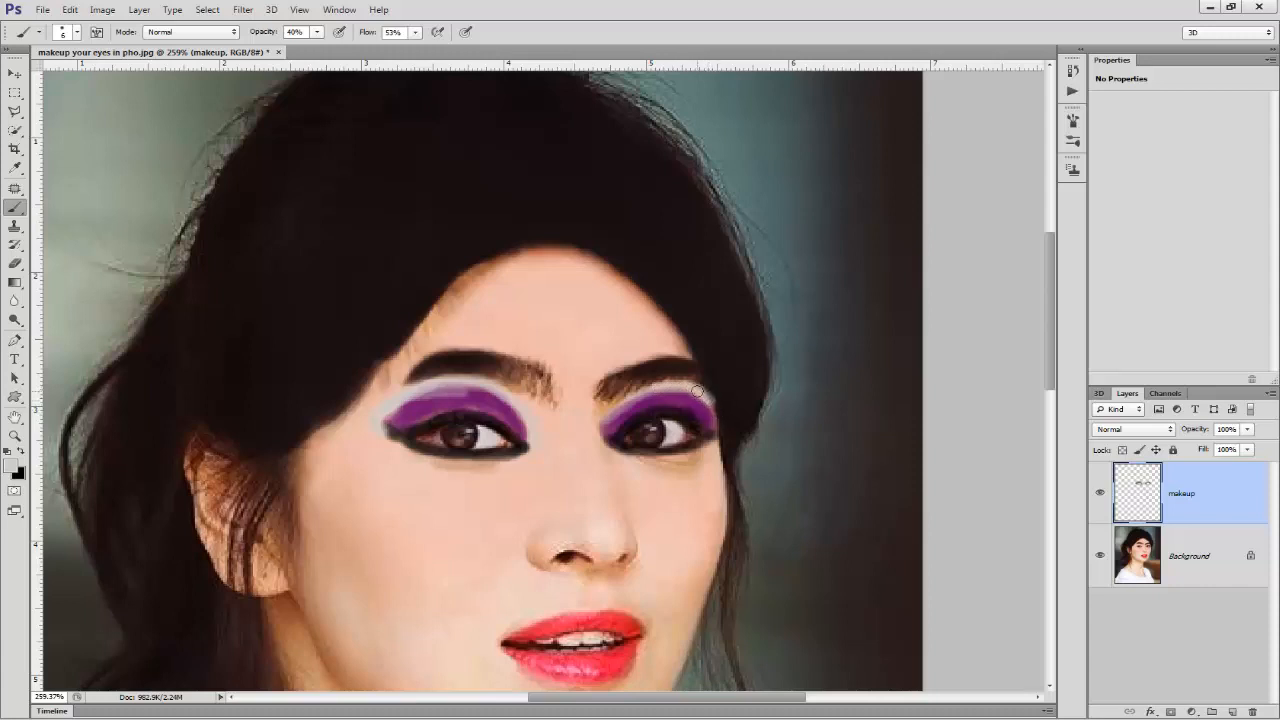
{"action": "mouse_move", "coordinate": [696, 390]}
{"action": "left_mouse_down"}
{"action": "mouse_move", "coordinate": [646, 387]}
{"action": "mouse_move", "coordinate": [606, 412]}
{"action": "left_mouse_up"}
{"action": "left_click_drag", "start_coordinate": [676, 385], "coordinate": [640, 392]}
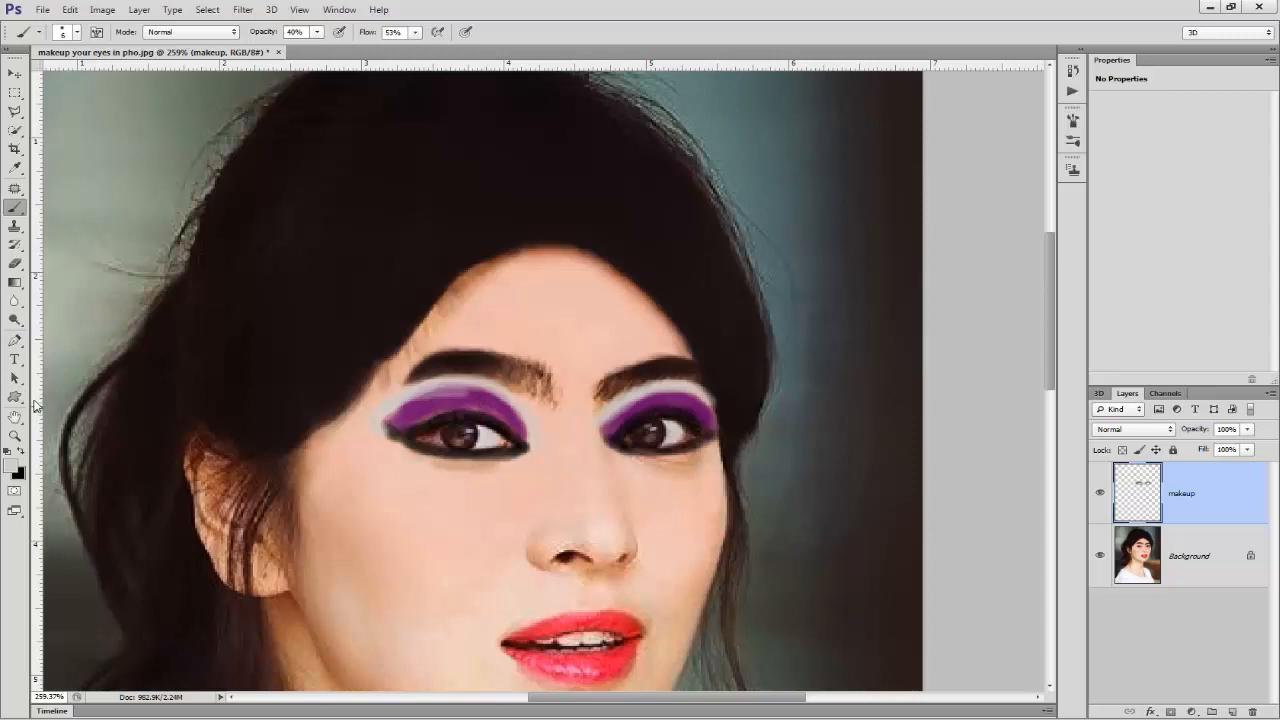
Sample the eyeshadow's purple 660066 and paint it over the grey inside the image-left eyelid, out past its outer corner
{"action": "left_click", "coordinate": [10, 467]}
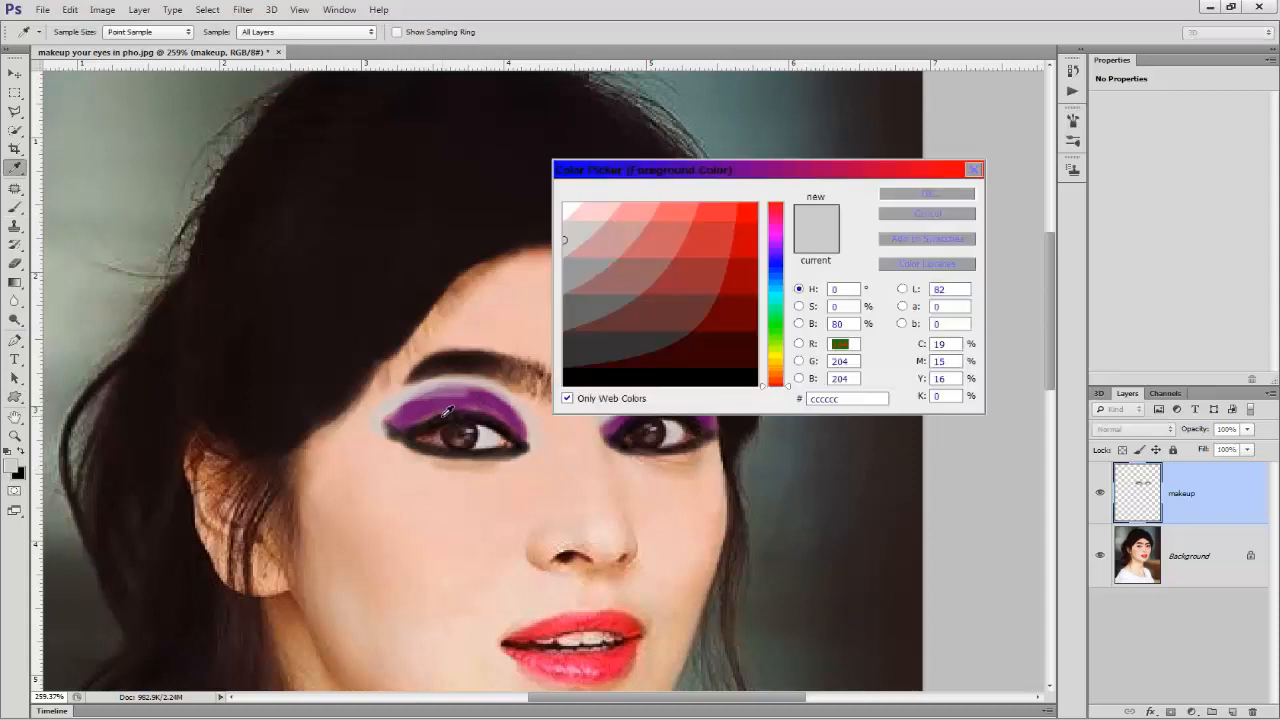
{"action": "left_click", "coordinate": [427, 406]}
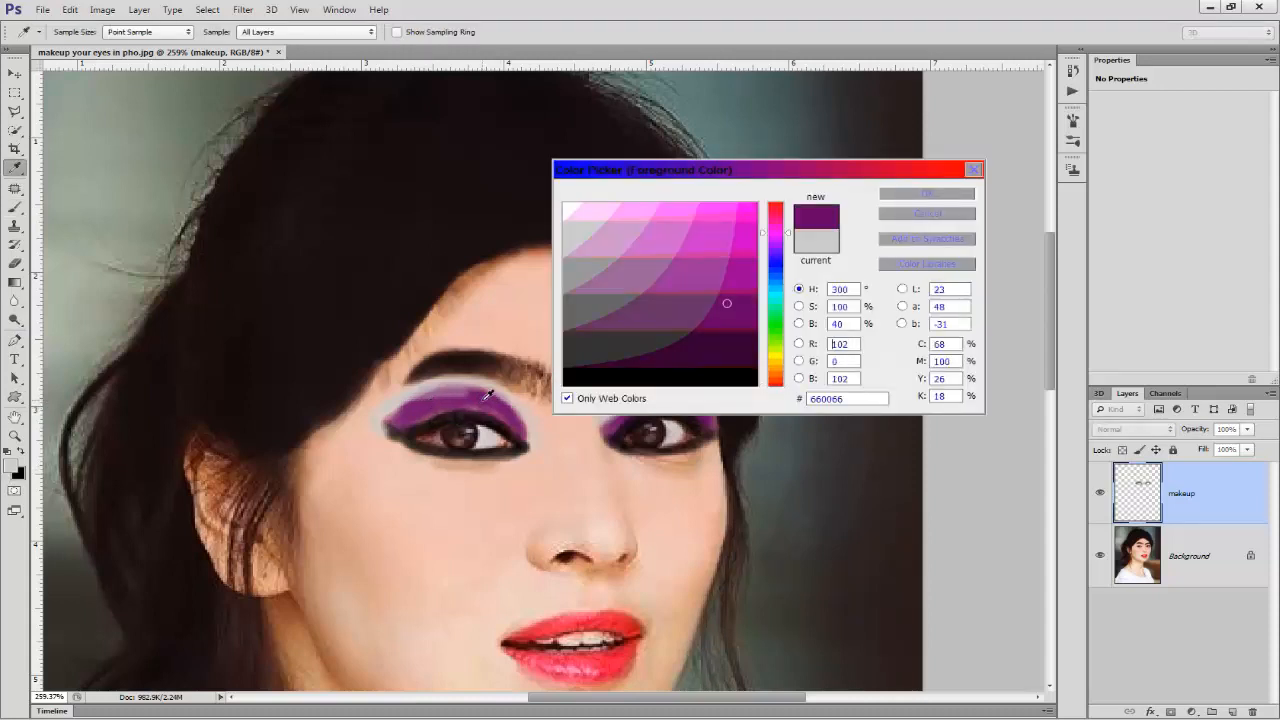
{"action": "left_click", "coordinate": [945, 194]}
{"action": "mouse_move", "coordinate": [468, 397]}
{"action": "left_mouse_down"}
{"action": "mouse_move", "coordinate": [425, 405]}
{"action": "mouse_move", "coordinate": [472, 399]}
{"action": "mouse_move", "coordinate": [386, 386]}
{"action": "left_mouse_up"}
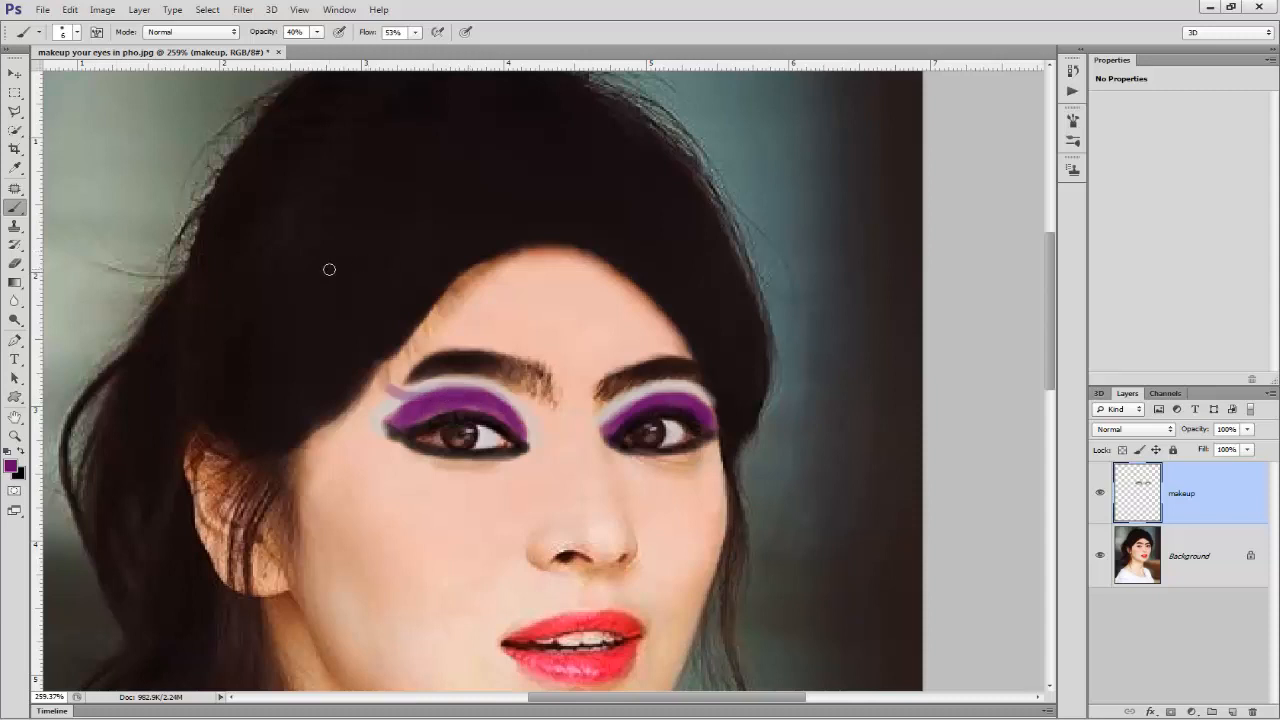
With the Eraser at 100% opacity and flow, clean the makeup off both eyeballs and the stray purple beyond the image-left eye's outer corner
{"action": "left_click", "coordinate": [14, 263]}
{"action": "left_click", "coordinate": [258, 33]}
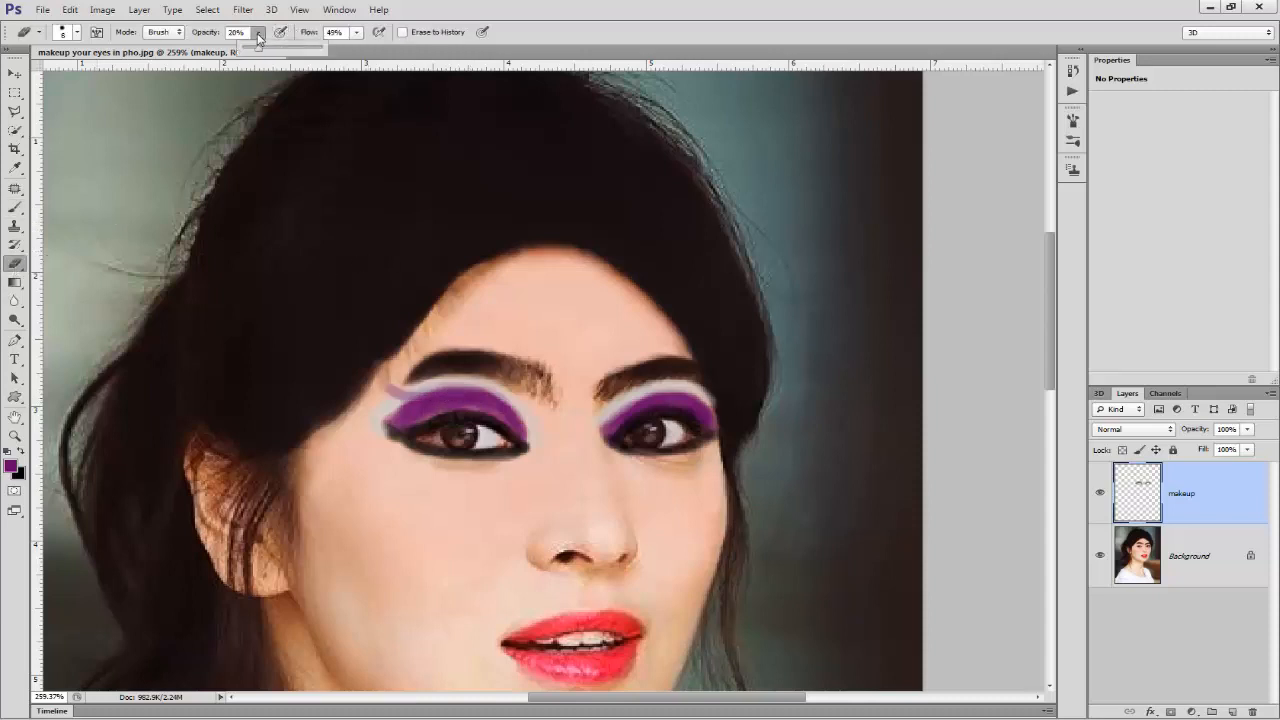
{"action": "left_click_drag", "start_coordinate": [296, 50], "coordinate": [405, 50]}
{"action": "left_click", "coordinate": [356, 33]}
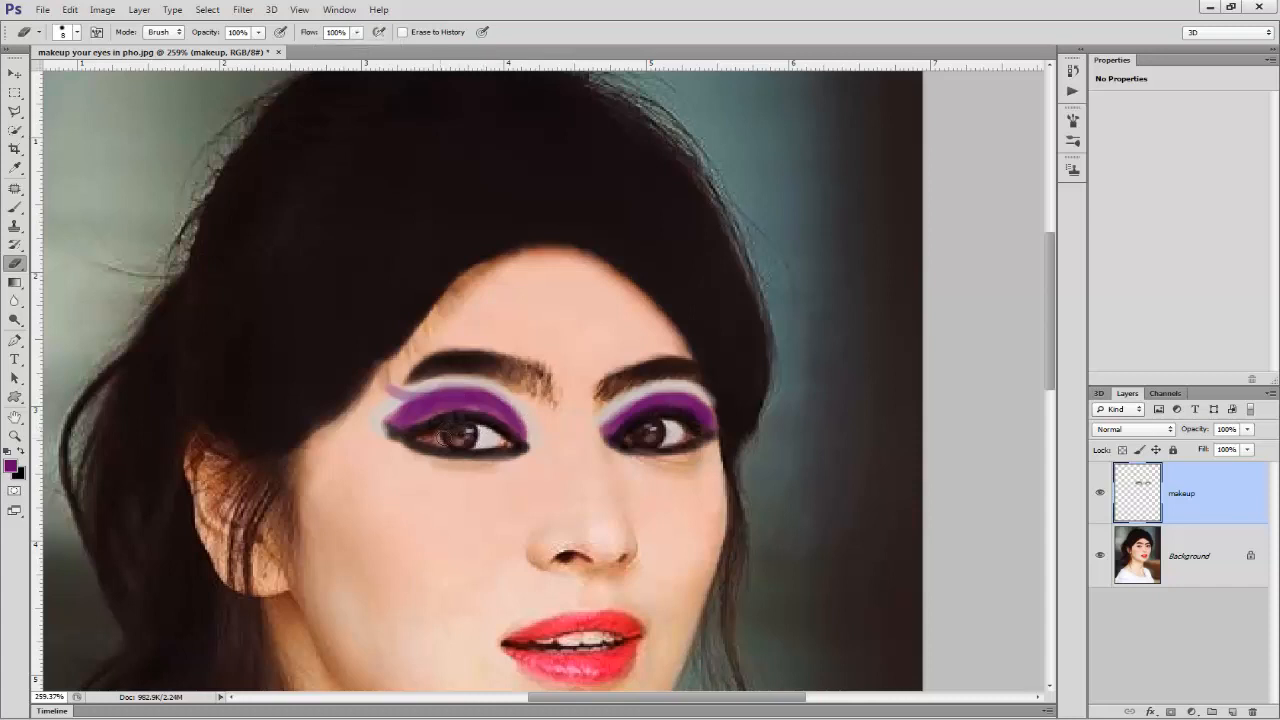
{"action": "mouse_move", "coordinate": [469, 441]}
{"action": "left_mouse_down"}
{"action": "mouse_move", "coordinate": [485, 435]}
{"action": "mouse_move", "coordinate": [445, 430]}
{"action": "left_mouse_up"}
{"action": "mouse_move", "coordinate": [662, 428]}
{"action": "left_mouse_down"}
{"action": "mouse_move", "coordinate": [633, 436]}
{"action": "mouse_move", "coordinate": [678, 435]}
{"action": "left_mouse_up"}
{"action": "mouse_move", "coordinate": [368, 395]}
{"action": "left_mouse_down"}
{"action": "mouse_move", "coordinate": [393, 382]}
{"action": "mouse_move", "coordinate": [371, 406]}
{"action": "mouse_move", "coordinate": [395, 386]}
{"action": "left_mouse_up"}
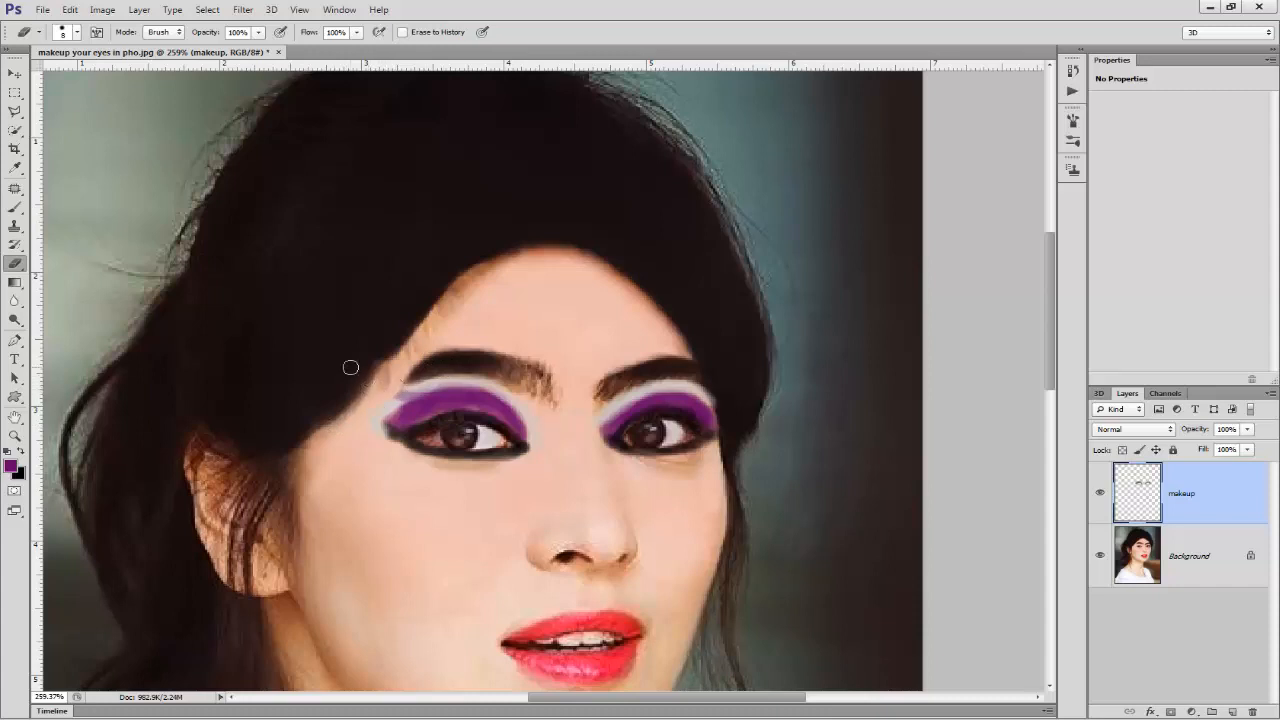
Erase the stray purple at the image-left eyeshadow's upper outer edge and repaint the highlight there with the sampled grey cccccc
{"action": "left_click", "coordinate": [11, 465]}
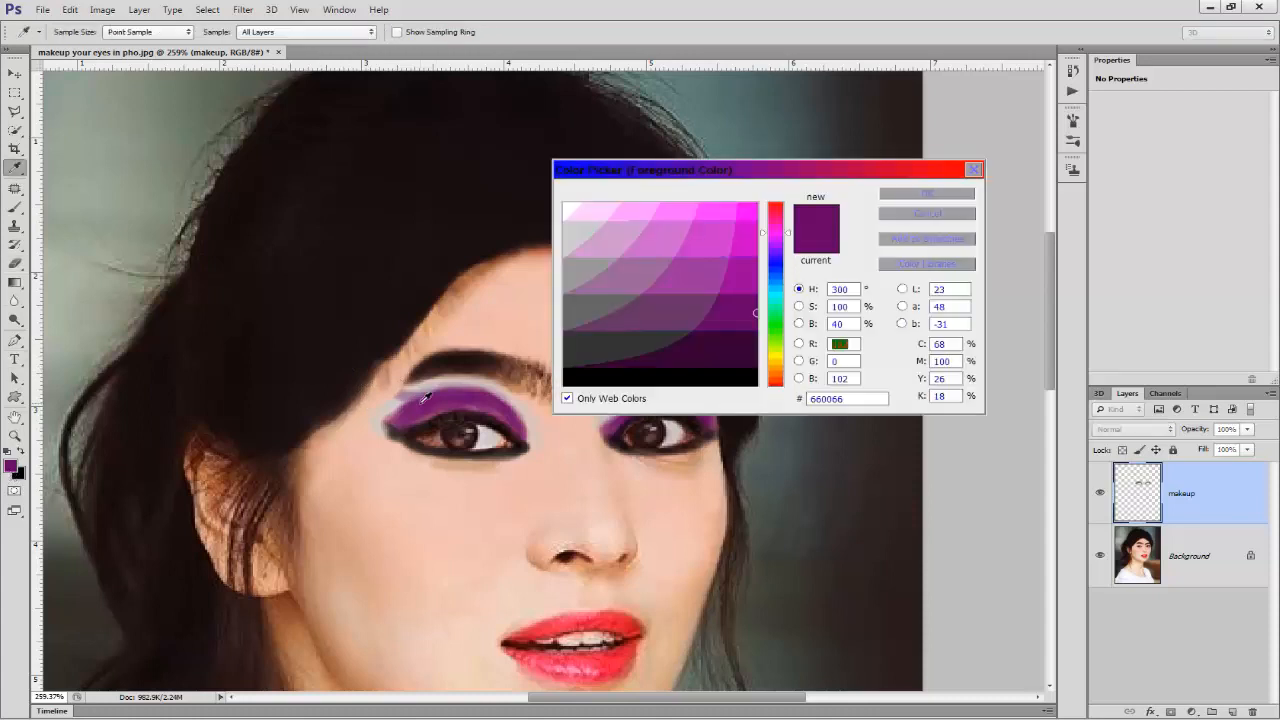
{"action": "left_click", "coordinate": [396, 402]}
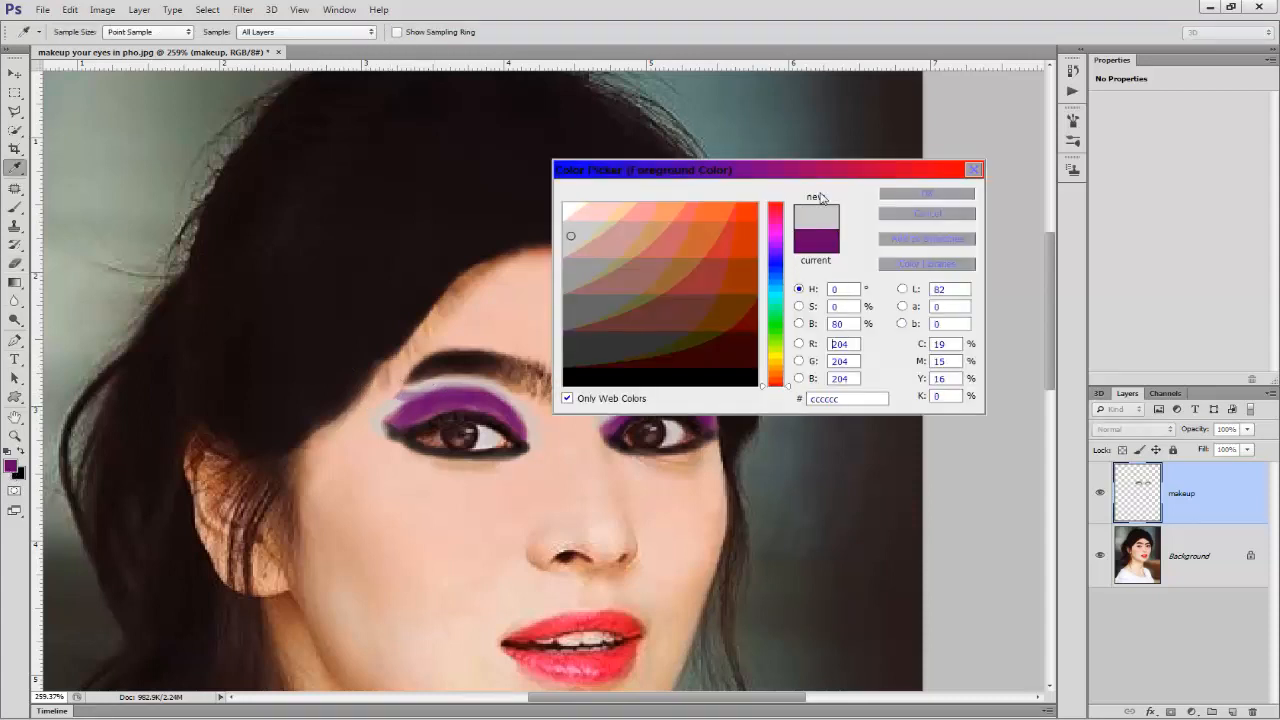
{"action": "left_click", "coordinate": [938, 191]}
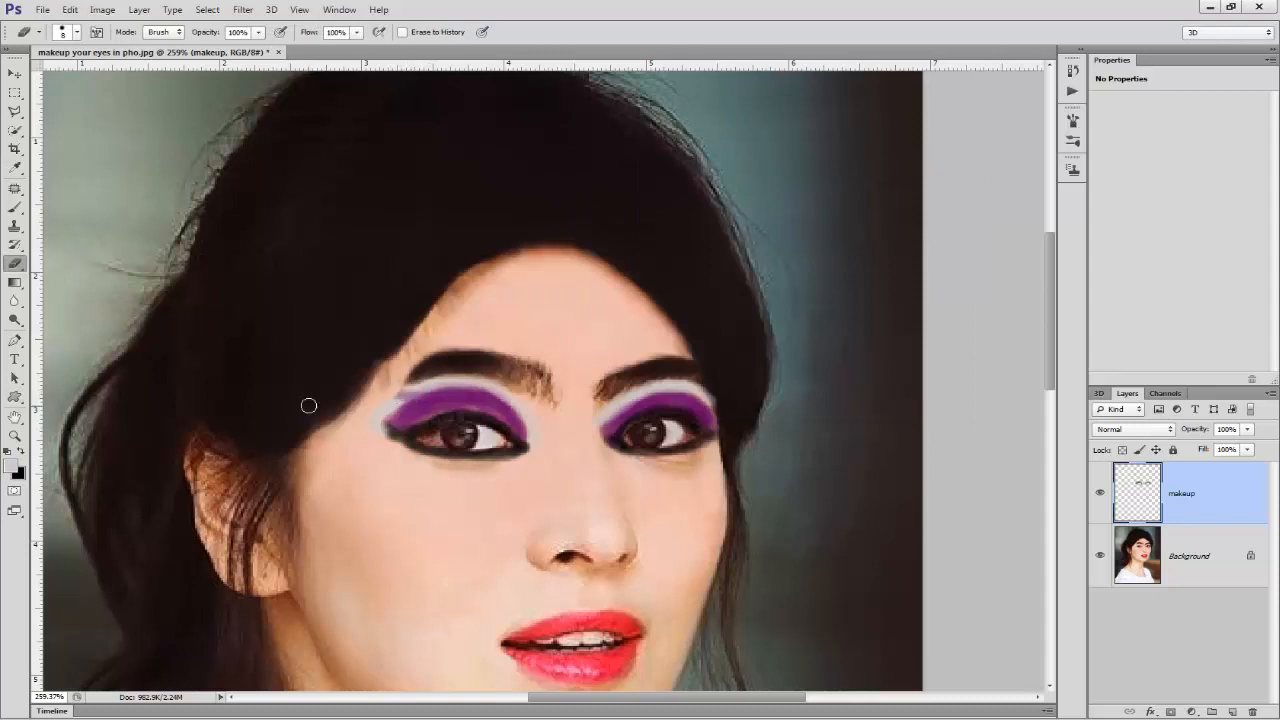
{"action": "left_click", "coordinate": [12, 465]}
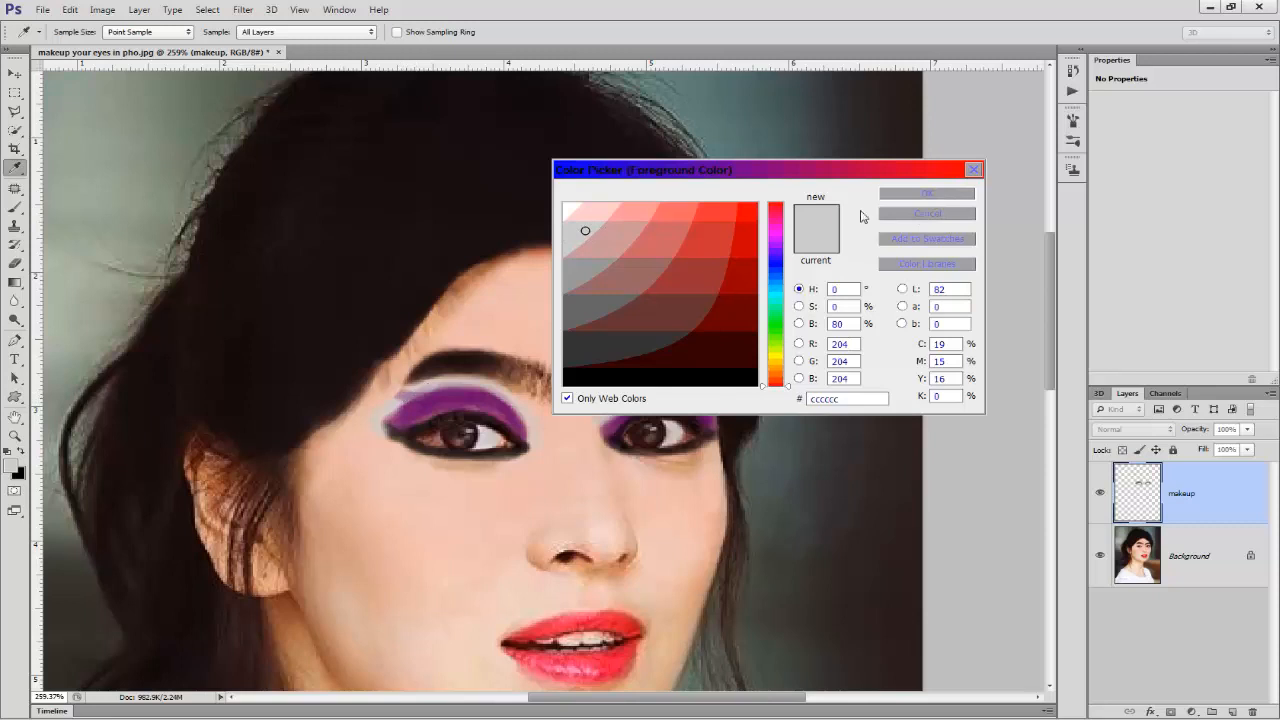
{"action": "left_click", "coordinate": [914, 193]}
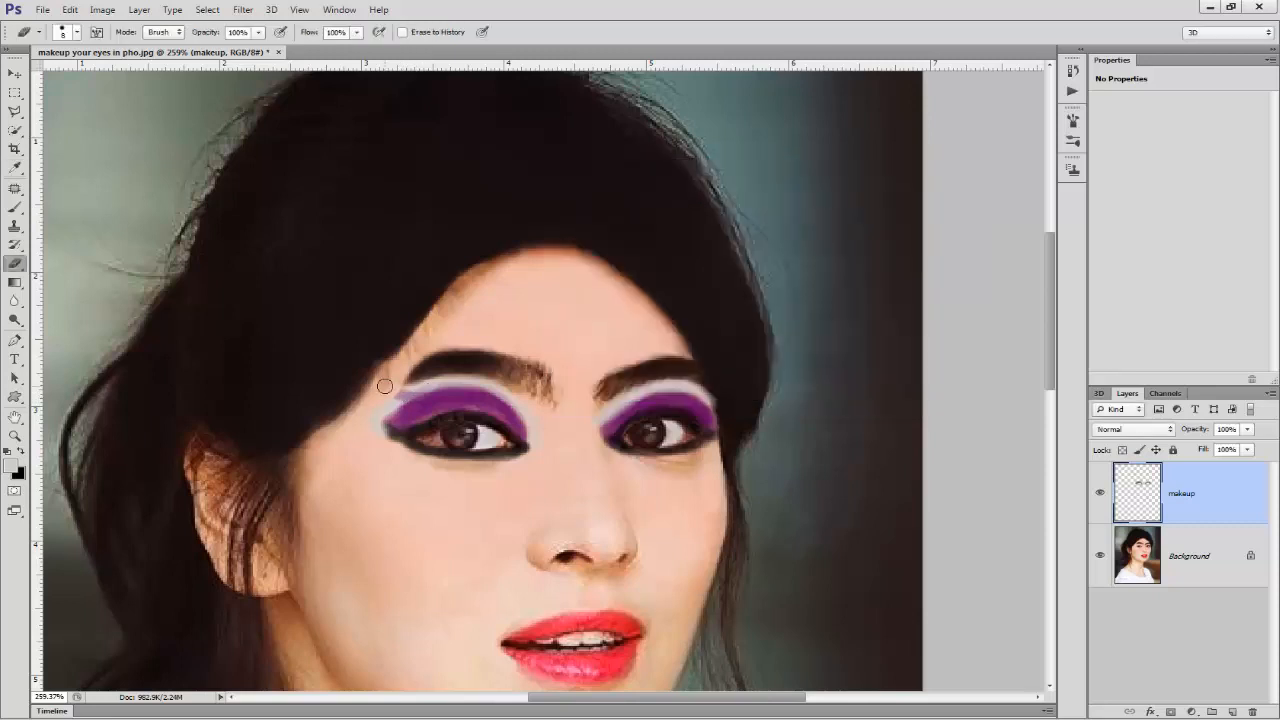
{"action": "left_click_drag", "start_coordinate": [408, 393], "coordinate": [437, 400]}
{"action": "left_click", "coordinate": [15, 207]}
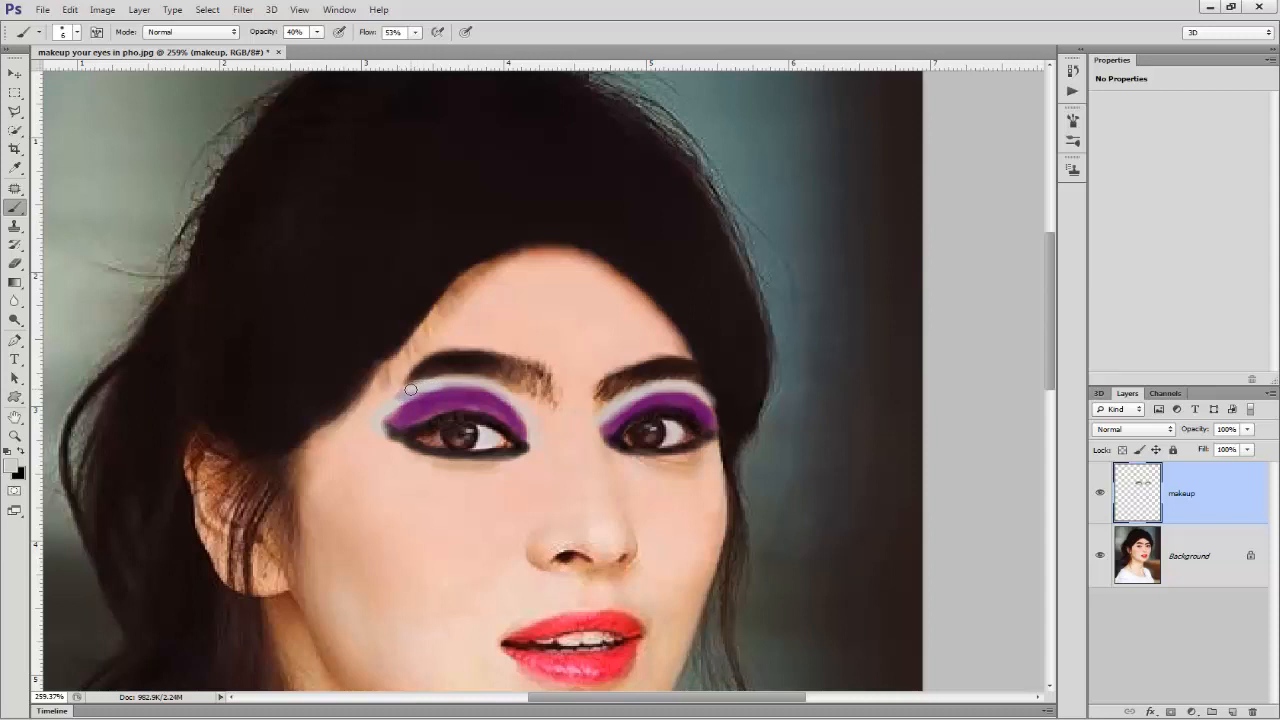
{"action": "mouse_move", "coordinate": [425, 383]}
{"action": "left_mouse_down"}
{"action": "mouse_move", "coordinate": [478, 380]}
{"action": "mouse_move", "coordinate": [509, 398]}
{"action": "mouse_move", "coordinate": [442, 383]}
{"action": "mouse_move", "coordinate": [383, 414]}
{"action": "left_mouse_up"}
Sample the eyeshadow's purple 660066 and brush it over the image-right eyelid from the inner corner along the lid
{"action": "left_click", "coordinate": [12, 468]}
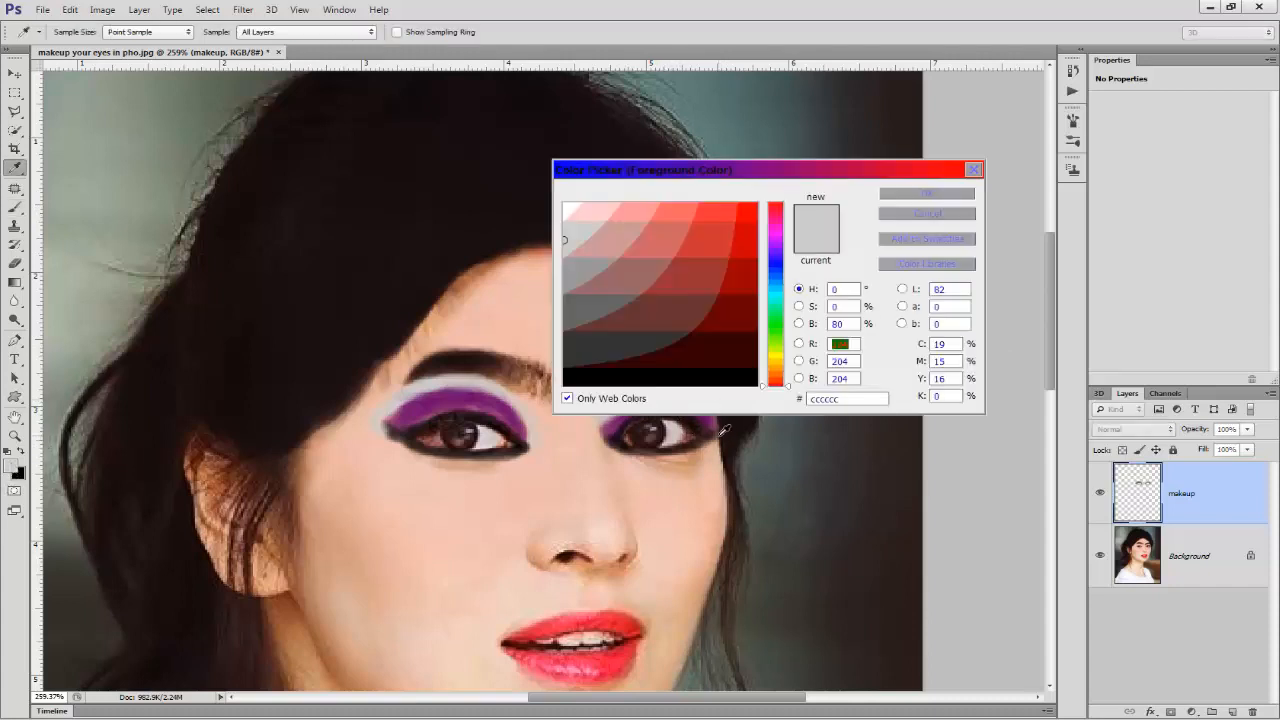
{"action": "left_click", "coordinate": [448, 390]}
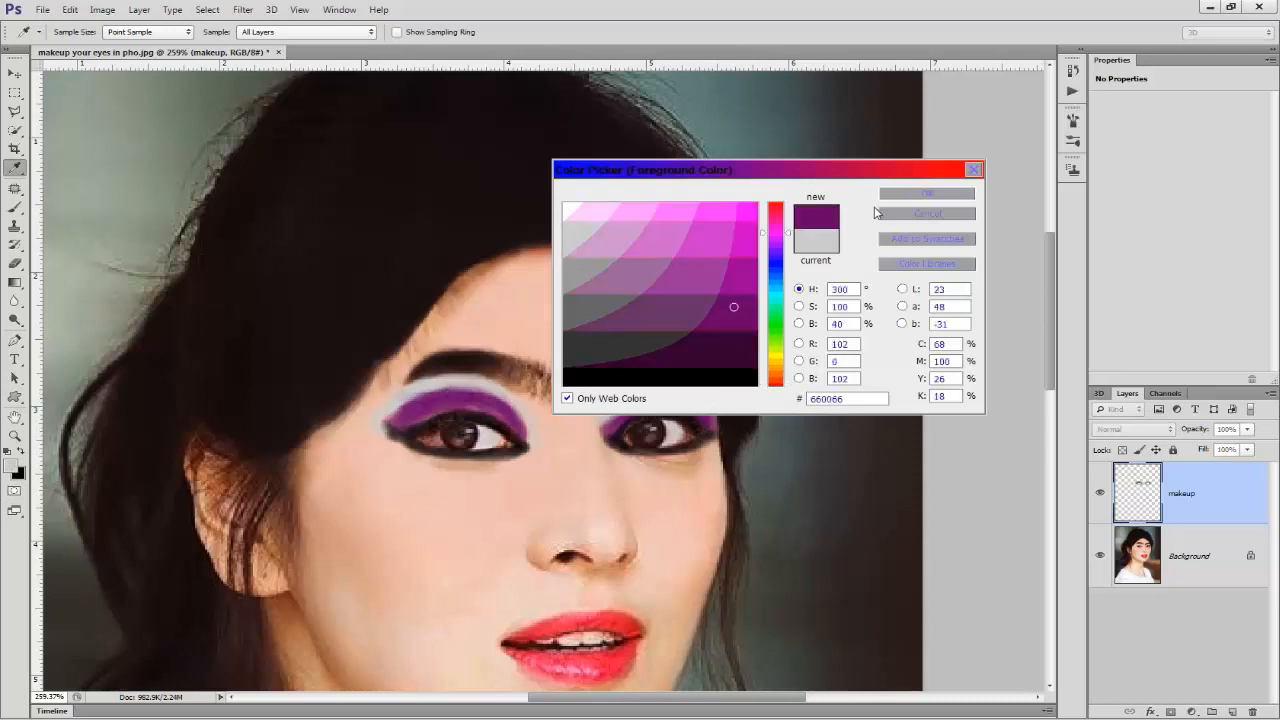
{"action": "left_click", "coordinate": [940, 194]}
{"action": "key", "text": "b"}
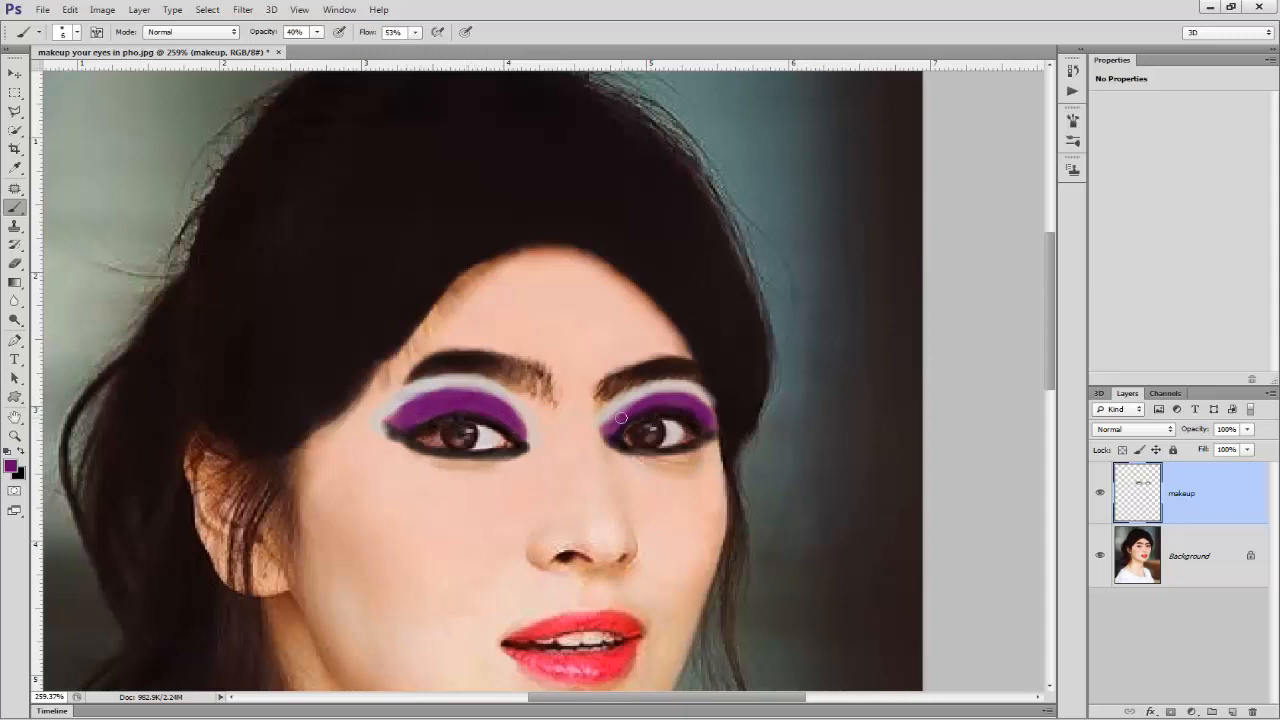
{"action": "mouse_move", "coordinate": [612, 425]}
{"action": "left_mouse_down"}
{"action": "mouse_move", "coordinate": [663, 392]}
{"action": "mouse_move", "coordinate": [711, 415]}
{"action": "mouse_move", "coordinate": [680, 392]}
{"action": "left_mouse_up"}
Apply a Gaussian Blur to the makeup layer, raising the radius slightly to soften the eyeshadow, eyeliner and highlight into the skin
{"action": "left_click", "coordinate": [14, 74]}
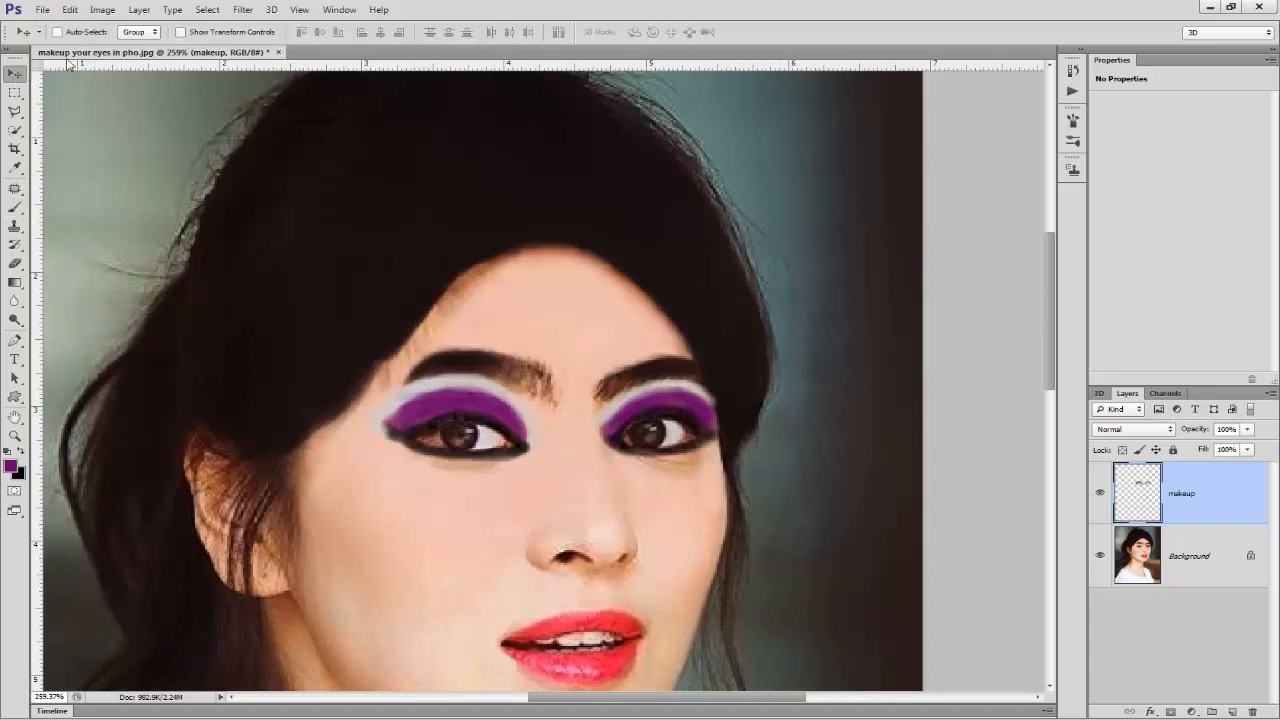
{"action": "left_click", "coordinate": [243, 11]}
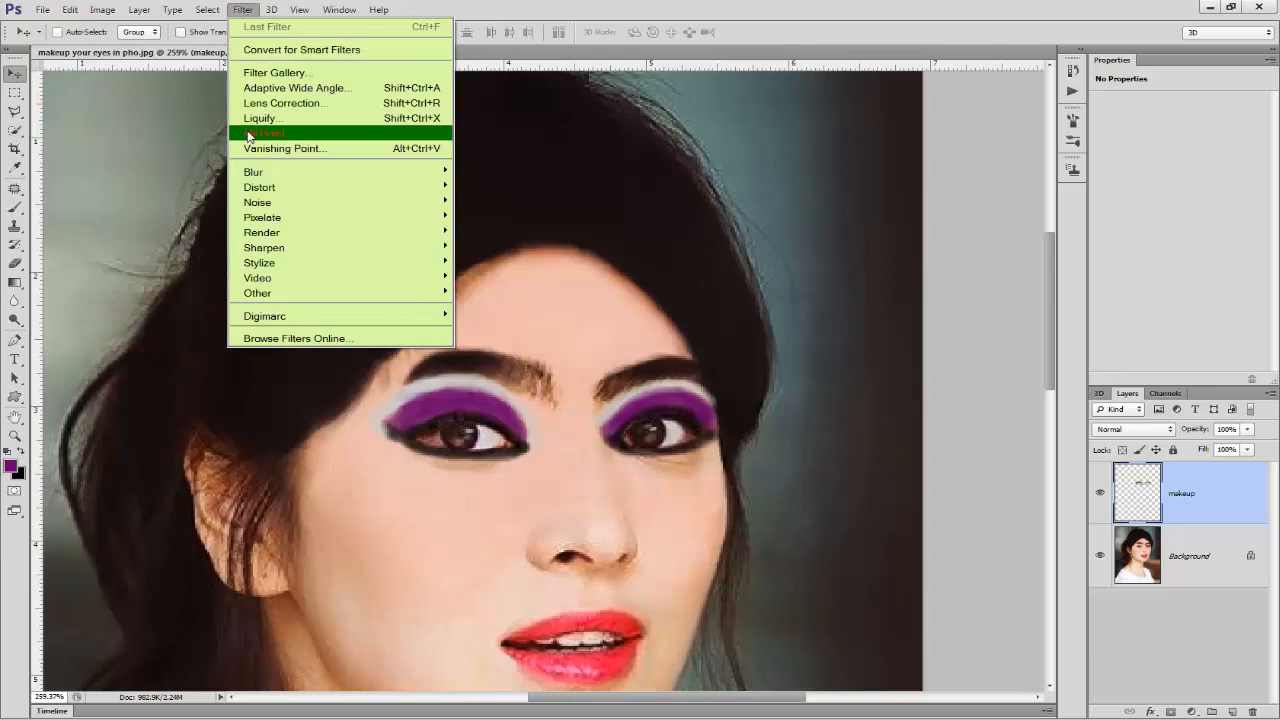
{"action": "mouse_move", "coordinate": [261, 175]}
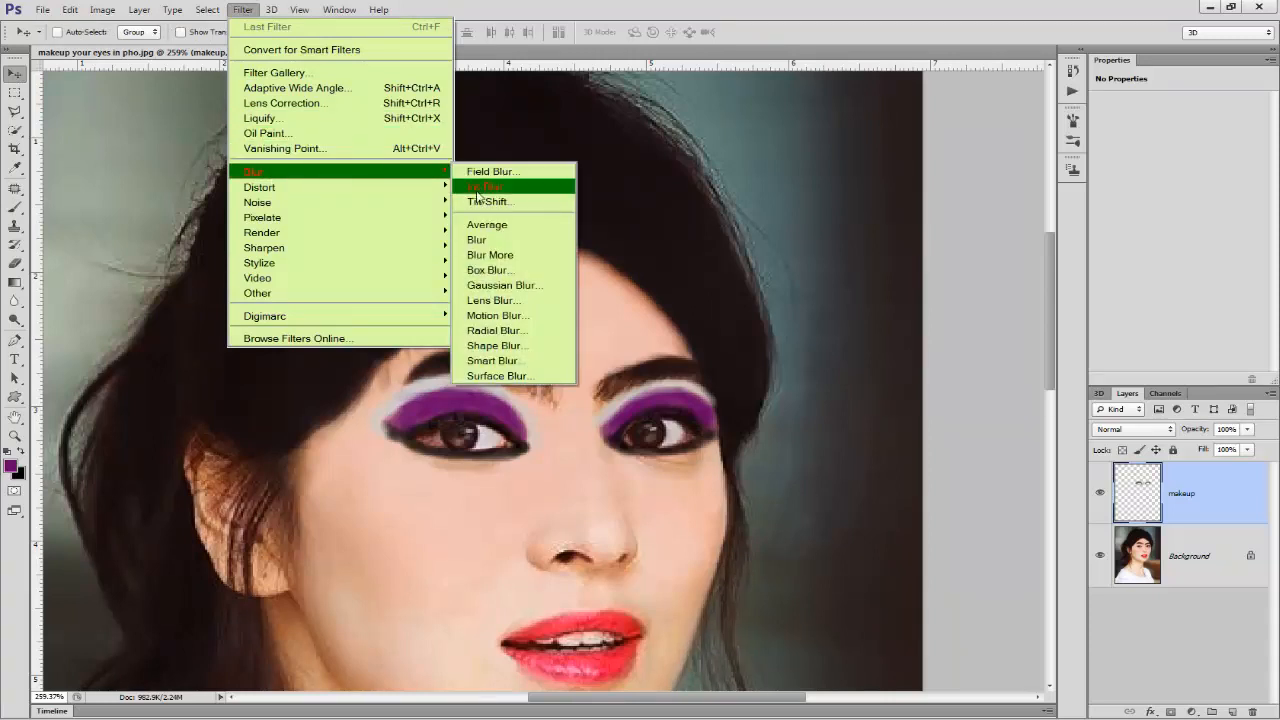
{"action": "left_click", "coordinate": [512, 286]}
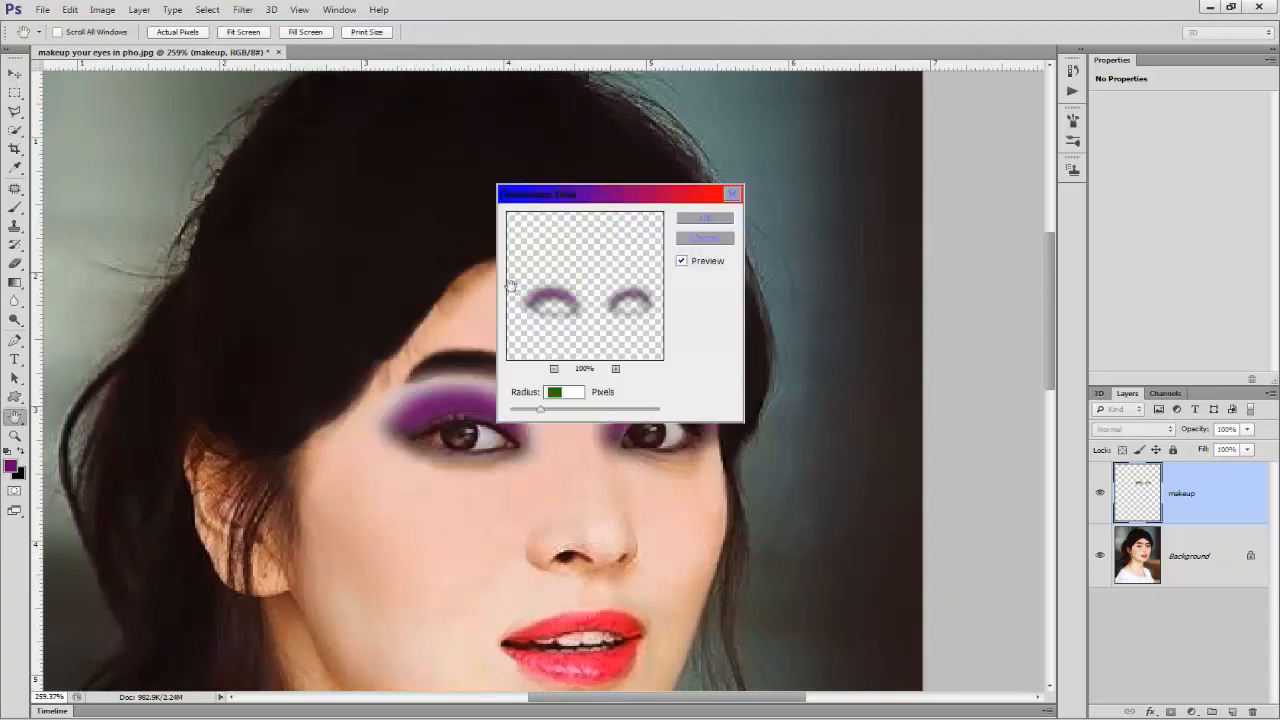
{"action": "left_click_drag", "start_coordinate": [611, 204], "coordinate": [924, 176]}
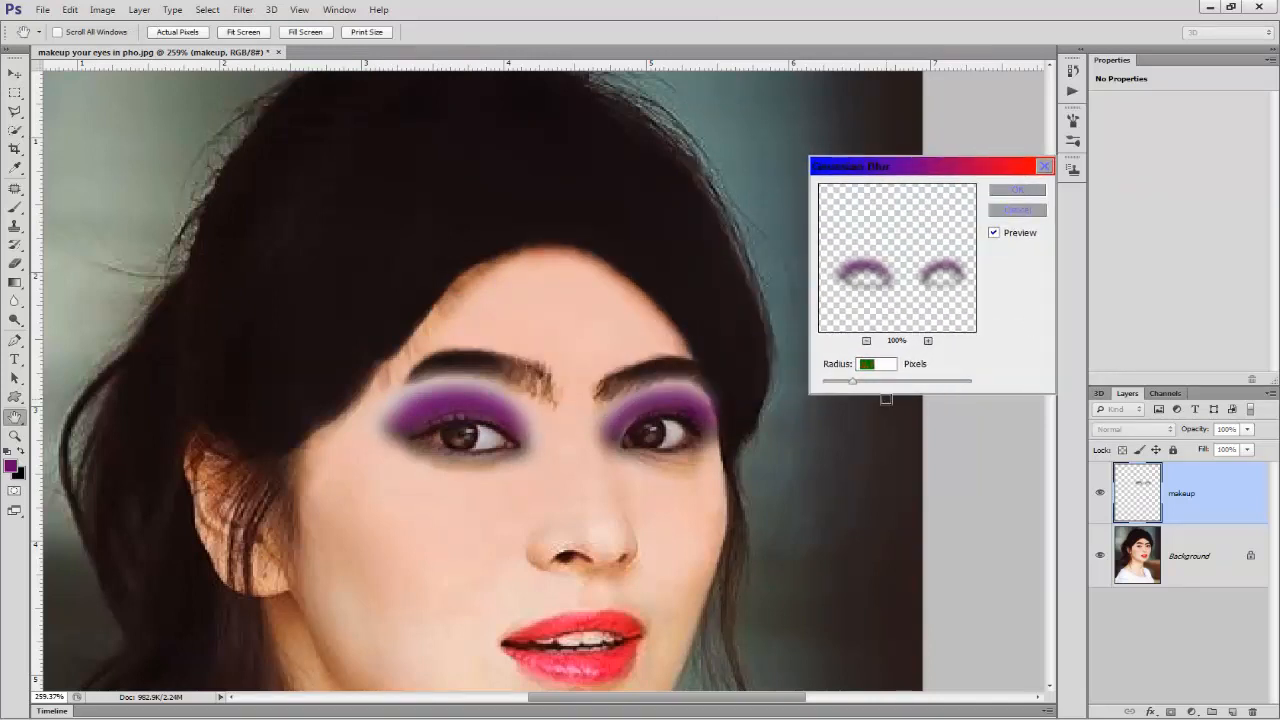
{"action": "mouse_move", "coordinate": [853, 382]}
{"action": "left_mouse_down"}
{"action": "mouse_move", "coordinate": [875, 385]}
{"action": "mouse_move", "coordinate": [863, 390]}
{"action": "left_mouse_up"}
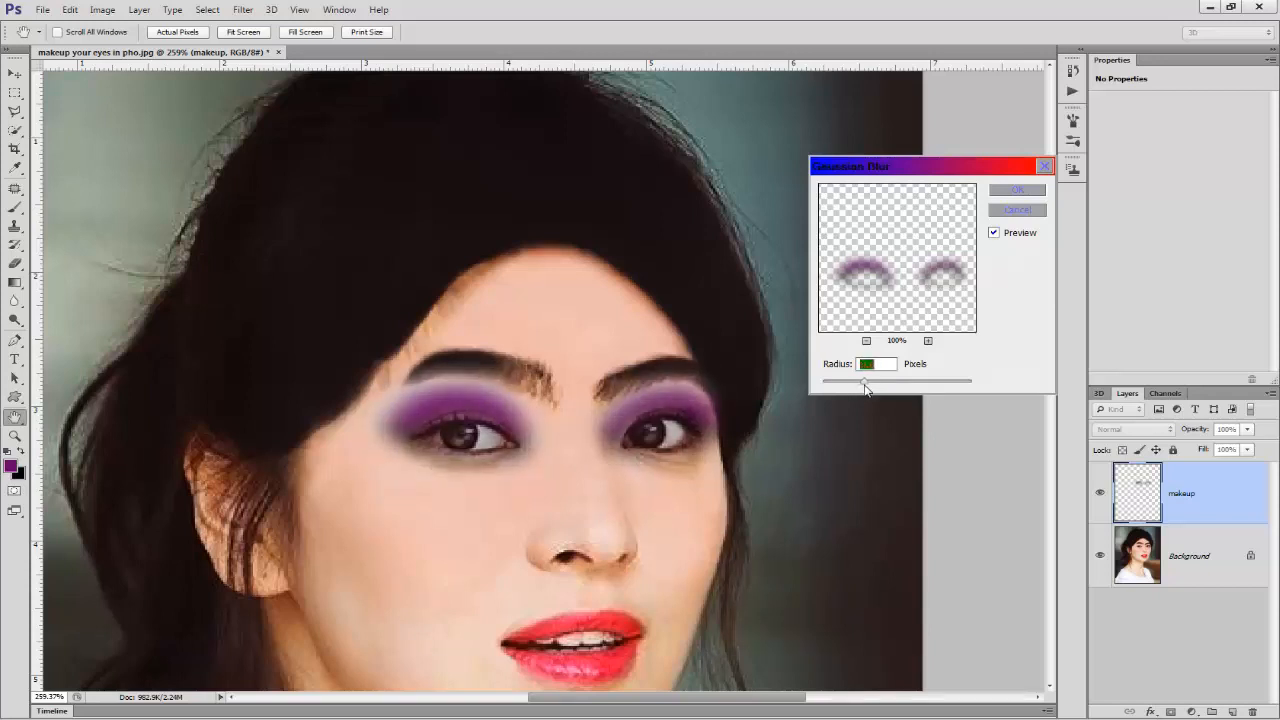
{"action": "left_click_drag", "start_coordinate": [865, 391], "coordinate": [863, 388]}
{"action": "left_click", "coordinate": [1038, 193]}
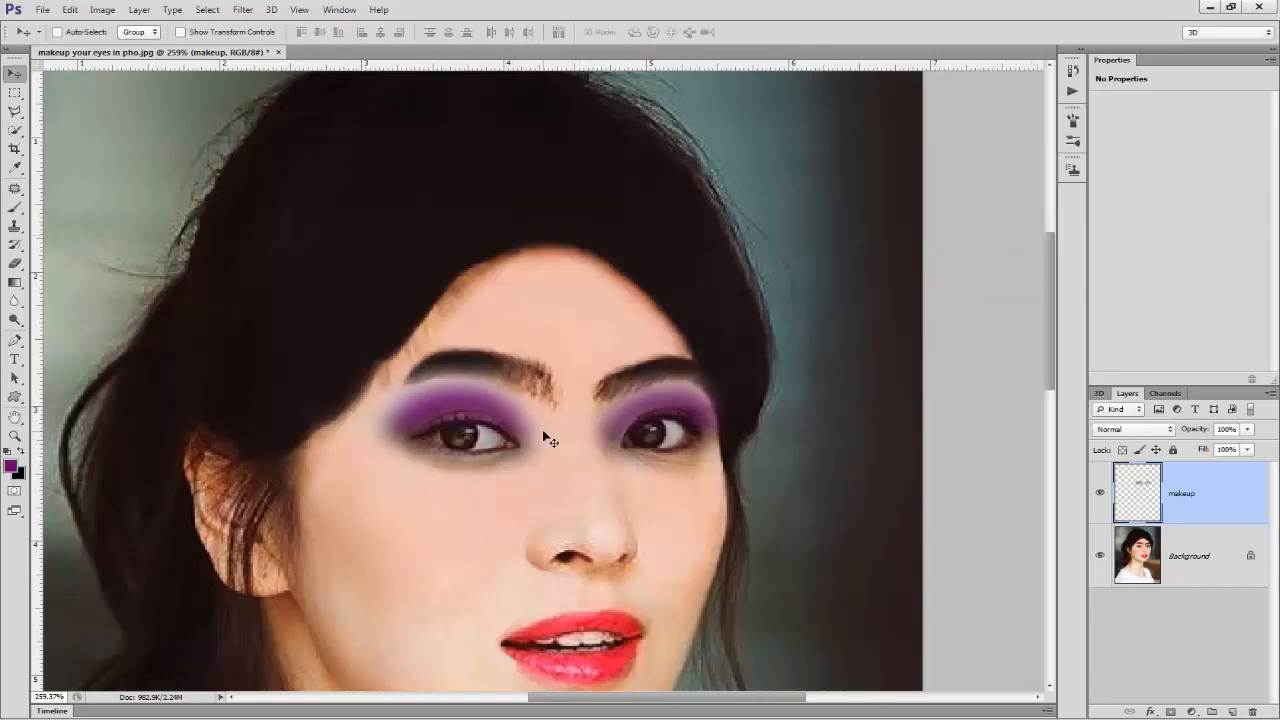
In a Hue/Saturation adjustment of the makeup layer, set the Master Hue to +20 and Saturation to +17, and raise the Lightness
{"action": "left_click", "coordinate": [102, 9]}
{"action": "mouse_move", "coordinate": [129, 50]}
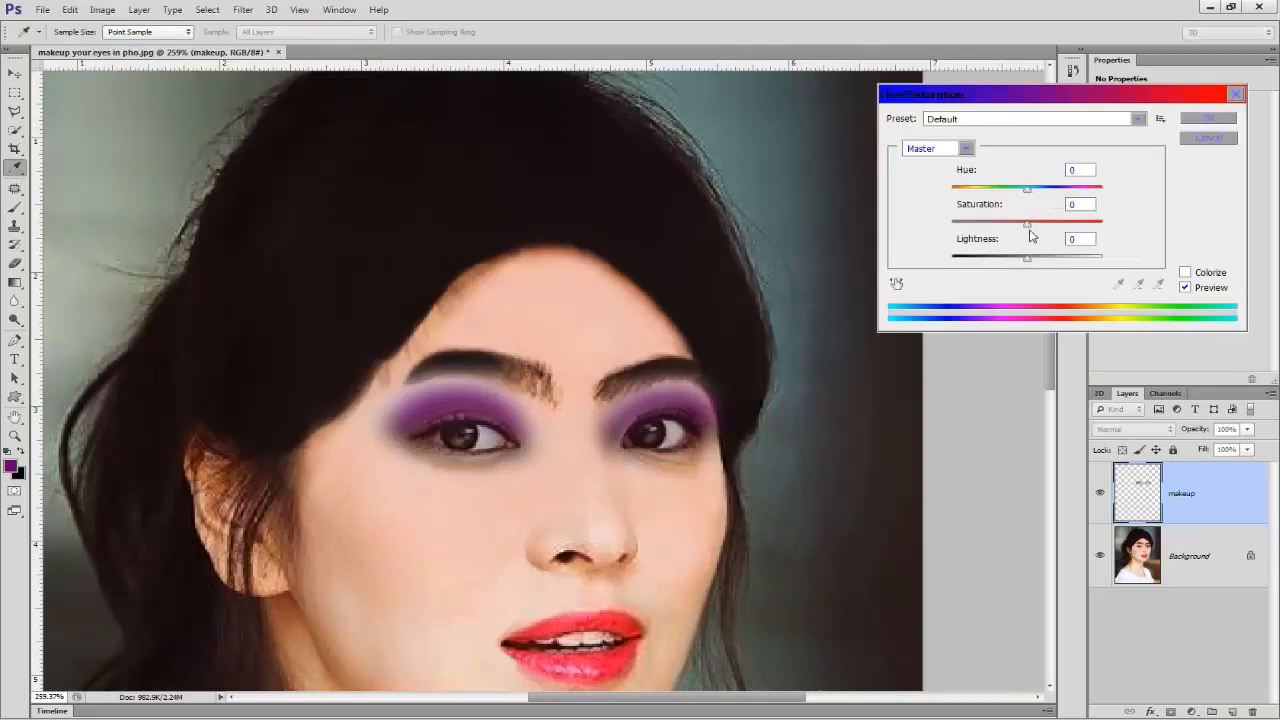
{"action": "left_click_drag", "start_coordinate": [1030, 230], "coordinate": [1051, 262]}
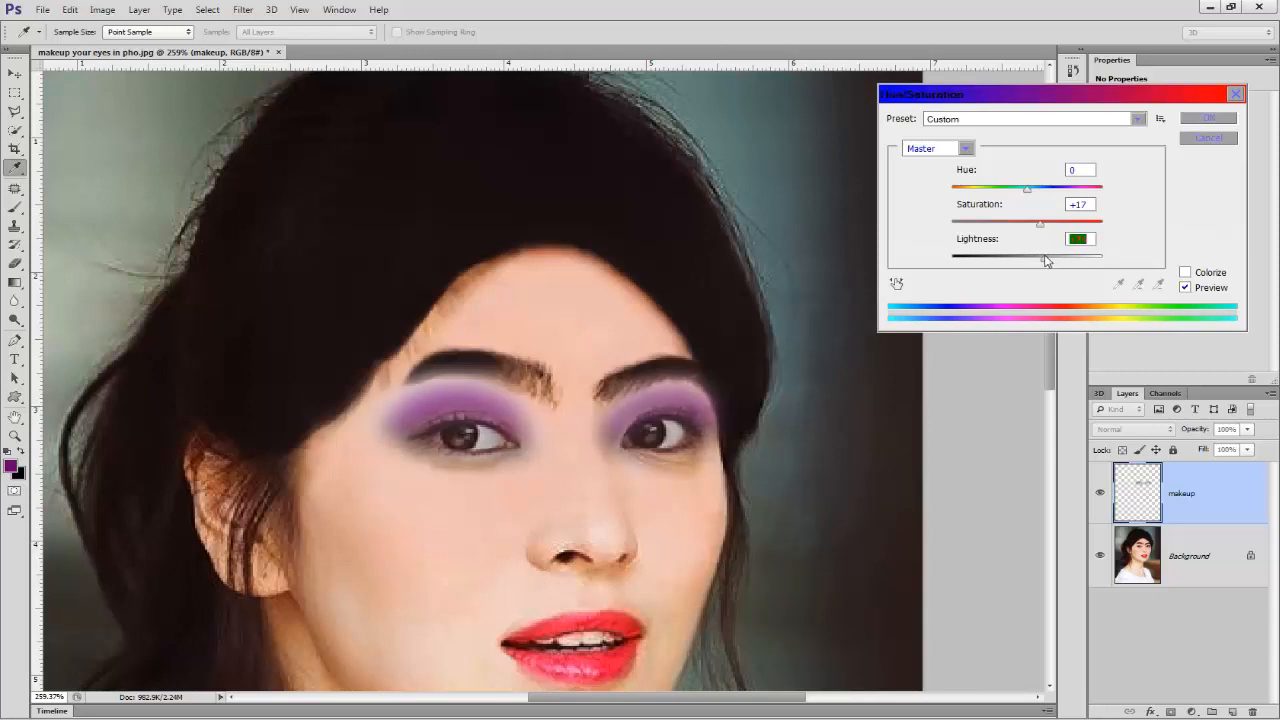
{"action": "left_click_drag", "start_coordinate": [1042, 261], "coordinate": [1039, 262]}
{"action": "mouse_move", "coordinate": [1027, 190]}
{"action": "left_mouse_down"}
{"action": "mouse_move", "coordinate": [1010, 193]}
{"action": "mouse_move", "coordinate": [1046, 198]}
{"action": "mouse_move", "coordinate": [977, 198]}
{"action": "mouse_move", "coordinate": [1043, 200]}
{"action": "left_mouse_up"}
{"action": "left_click", "coordinate": [1047, 263]}
{"action": "left_click_drag", "start_coordinate": [1047, 263], "coordinate": [1055, 263]}
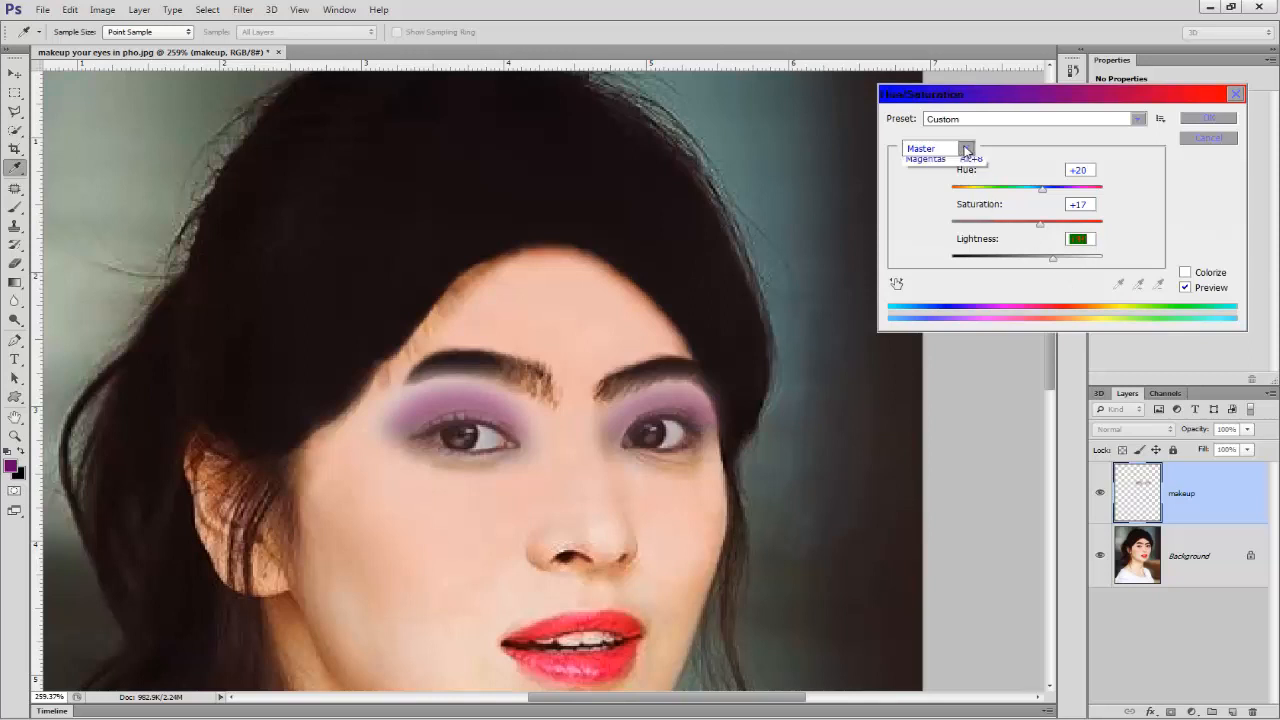
Edit the Reds range, shift it into the yellows, lower its Saturation, and widen the range to 178°/204° and 10°\170°
{"action": "left_click", "coordinate": [966, 149]}
{"action": "left_click", "coordinate": [951, 180]}
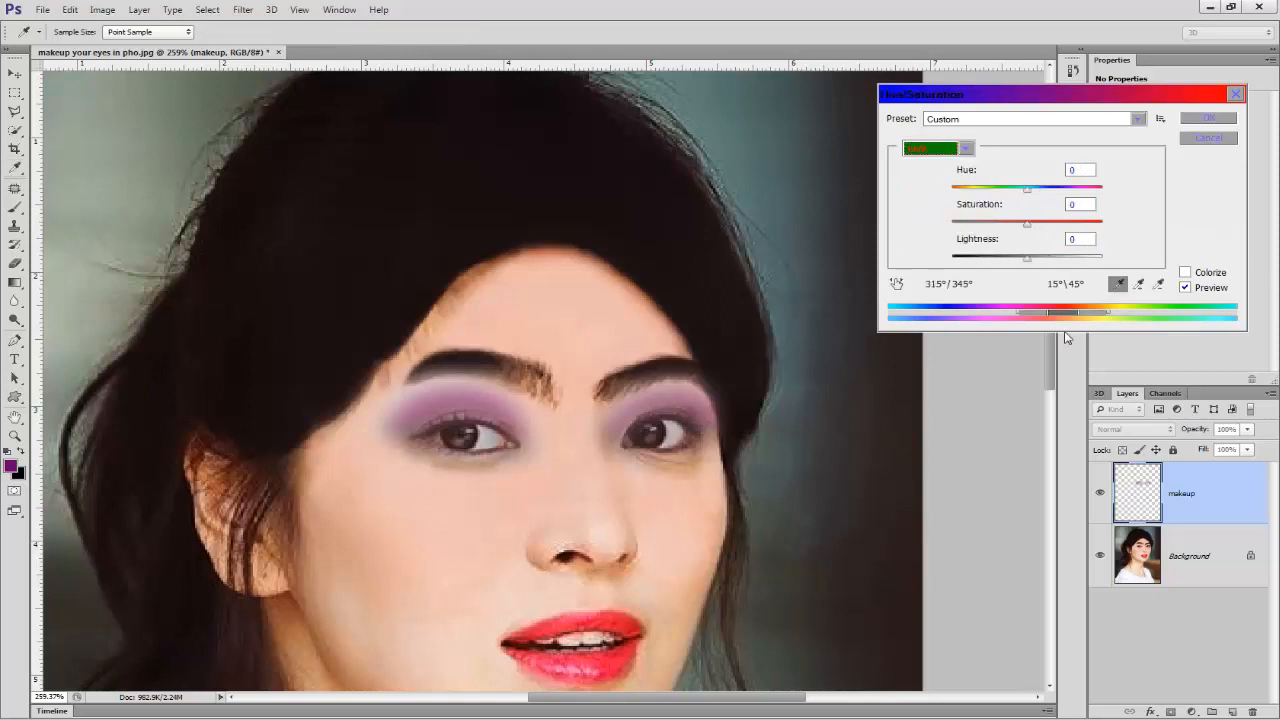
{"action": "left_click", "coordinate": [1071, 311]}
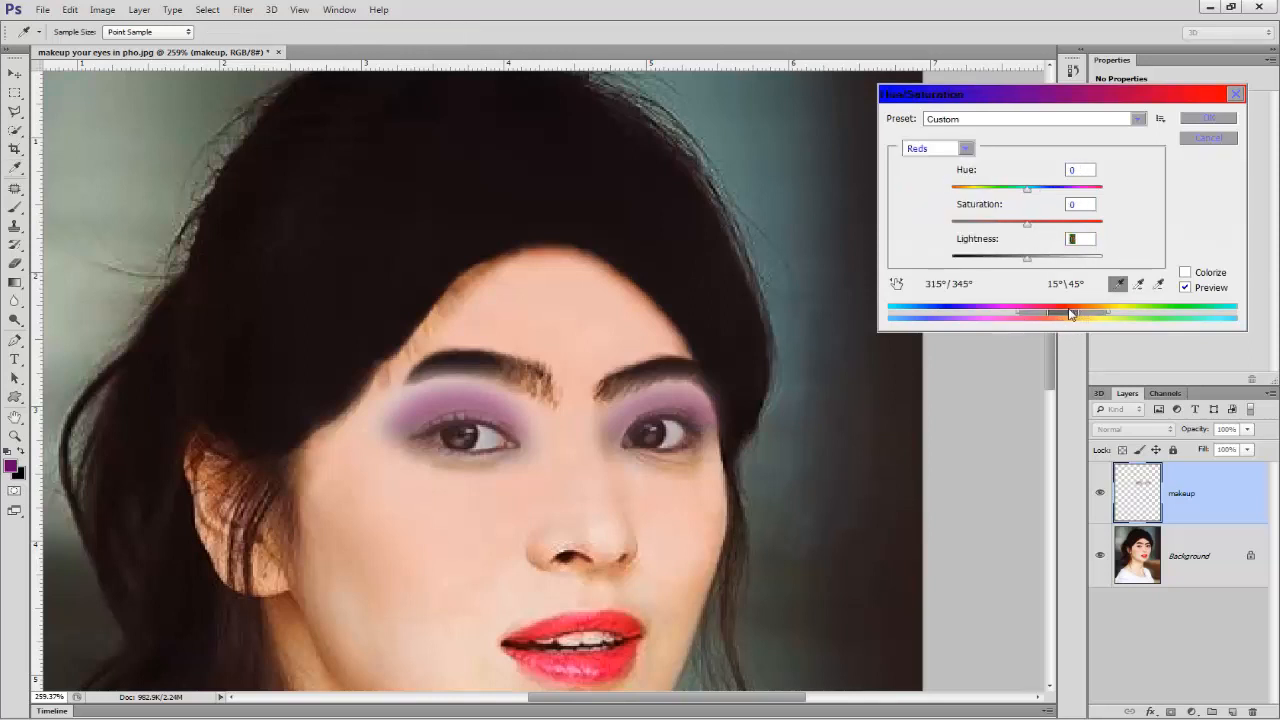
{"action": "left_click_drag", "start_coordinate": [1041, 318], "coordinate": [1099, 313]}
{"action": "key", "text": "shift+Tab"}
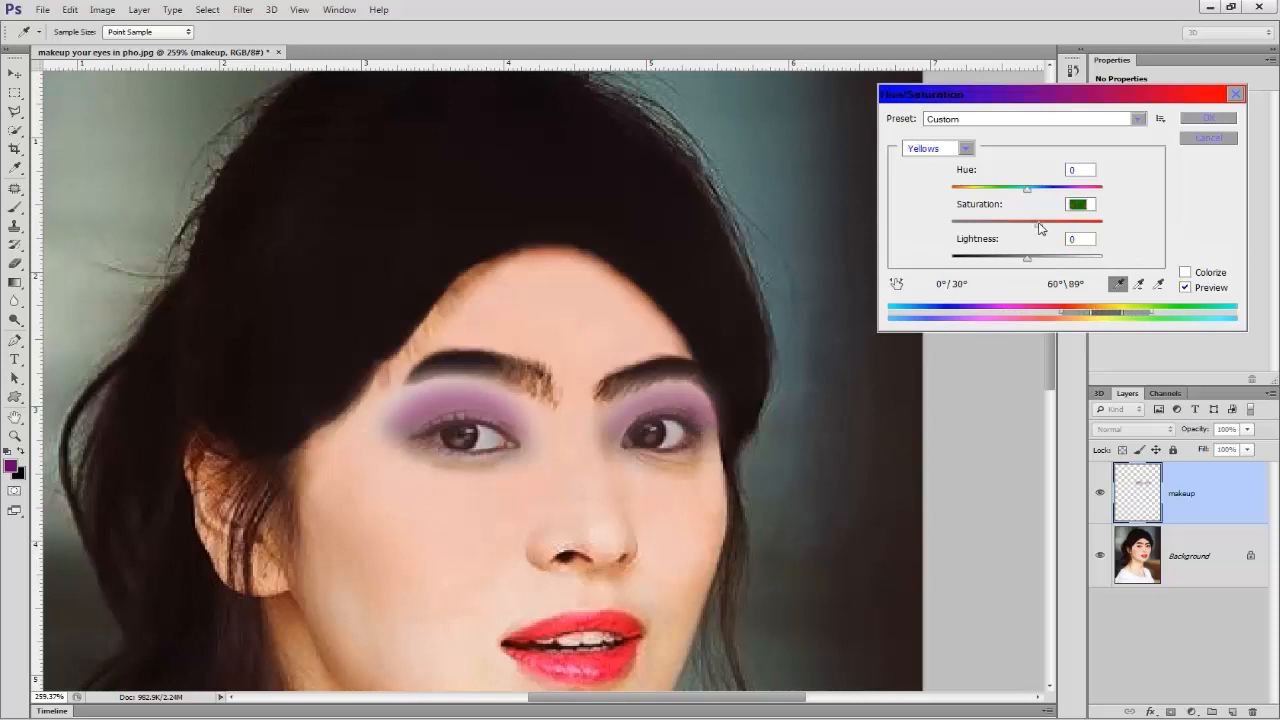
{"action": "left_click_drag", "start_coordinate": [1043, 226], "coordinate": [1014, 230]}
{"action": "left_click_drag", "start_coordinate": [1082, 318], "coordinate": [888, 320]}
{"action": "left_click_drag", "start_coordinate": [1146, 320], "coordinate": [1229, 318]}
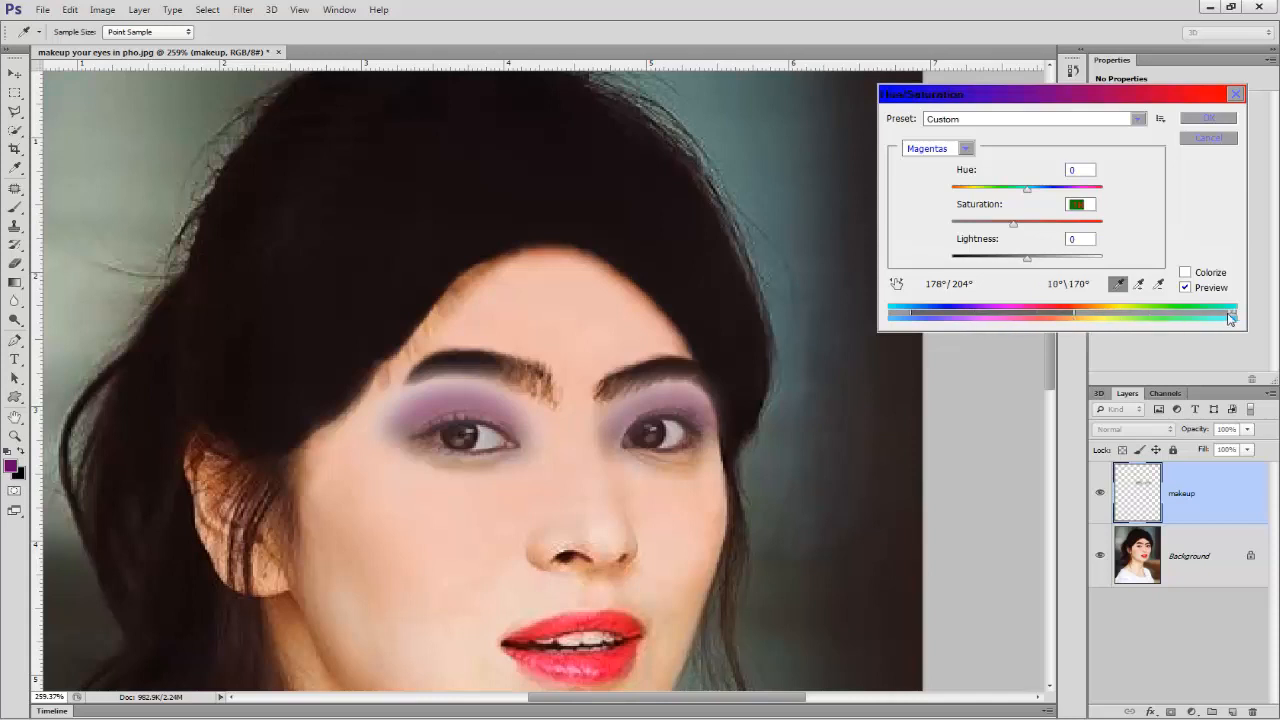
Narrow the colour range to 33°/58° and 59°\168°, set its Saturation to +40, lower its Hue, and apply the Hue/Saturation adjustment
{"action": "left_click_drag", "start_coordinate": [910, 318], "coordinate": [1119, 311]}
{"action": "left_click_drag", "start_coordinate": [1014, 223], "coordinate": [1014, 194]}
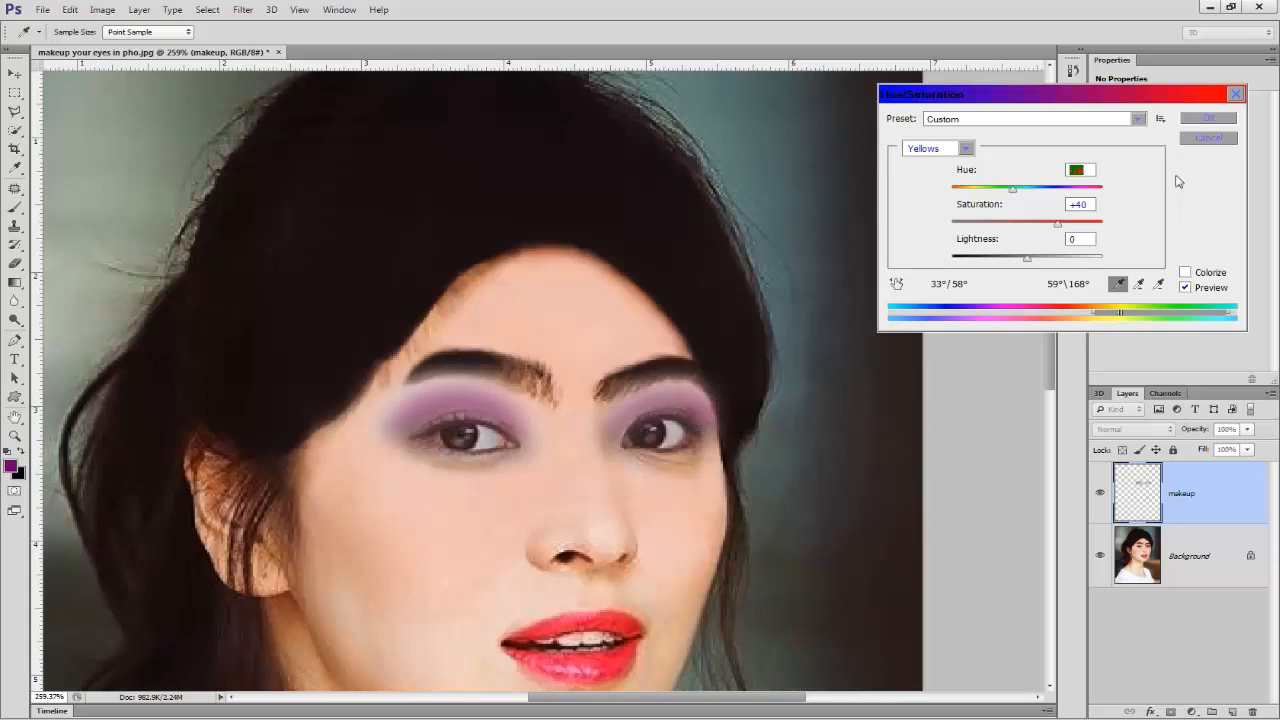
{"action": "left_click", "coordinate": [1210, 119]}
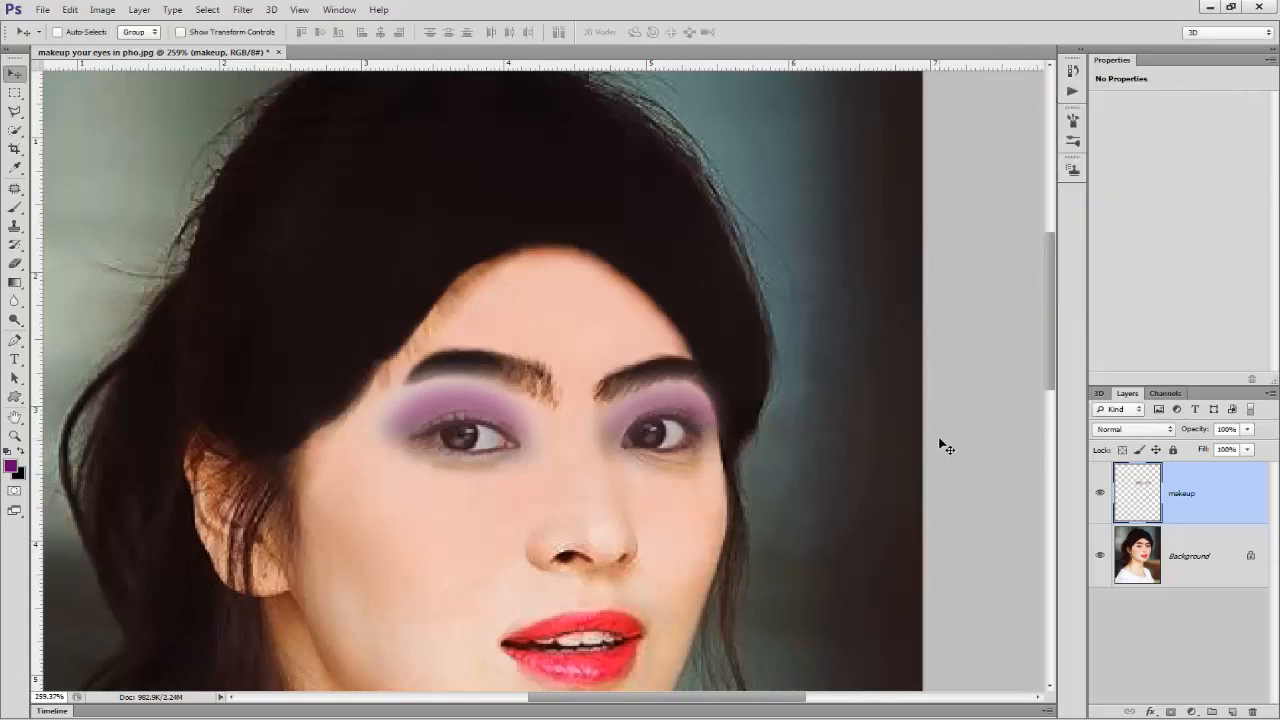
Apply a Curves adjustment to the makeup layer's RGB channel, slightly lowering the highlights and lifting the midtones from input 121 to output 141
{"action": "scroll", "coordinate": [940, 447], "scroll_direction": "down", "scroll_amount": 5}
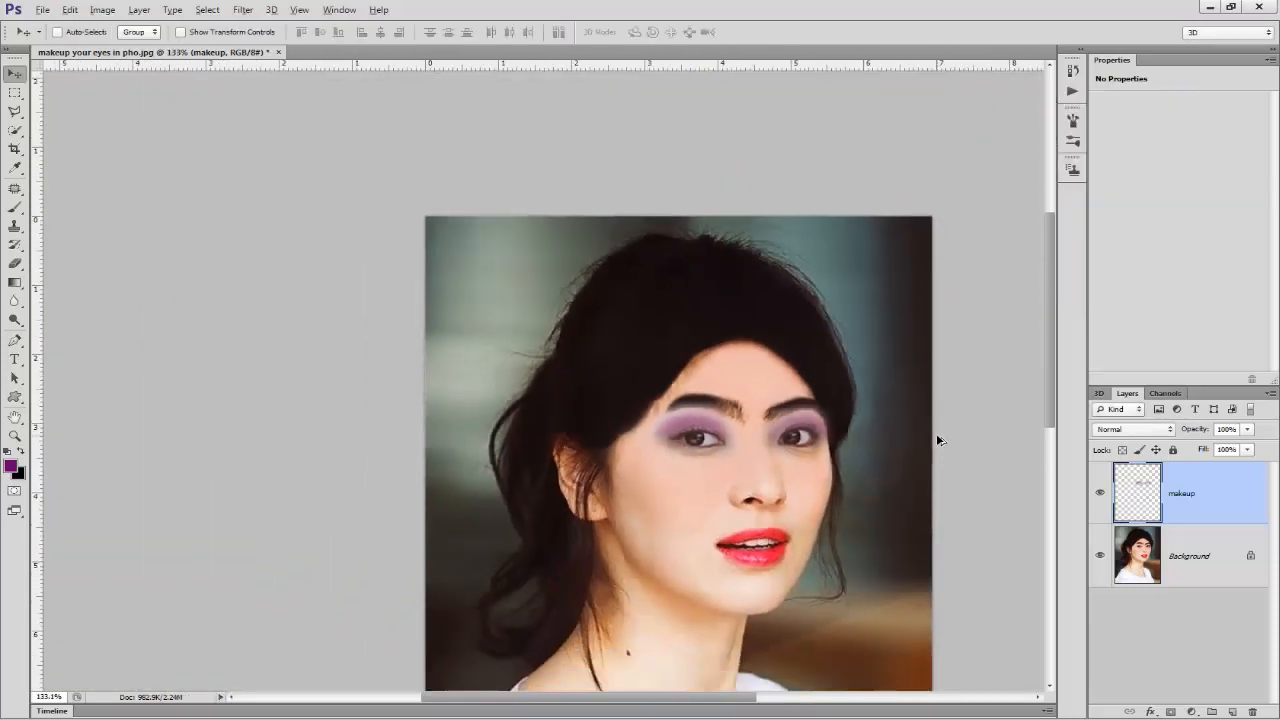
{"action": "scroll", "coordinate": [938, 440], "scroll_direction": "down", "scroll_amount": 1}
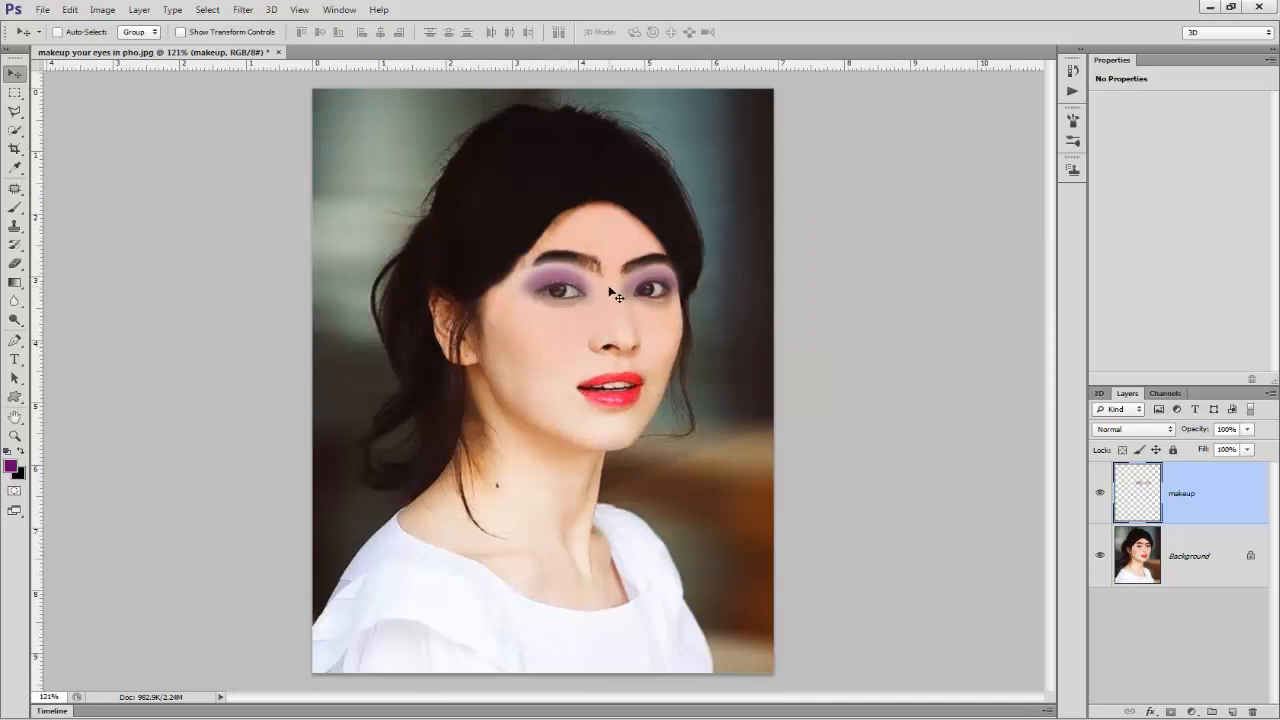
{"action": "left_click", "coordinate": [103, 10]}
{"action": "mouse_move", "coordinate": [128, 49]}
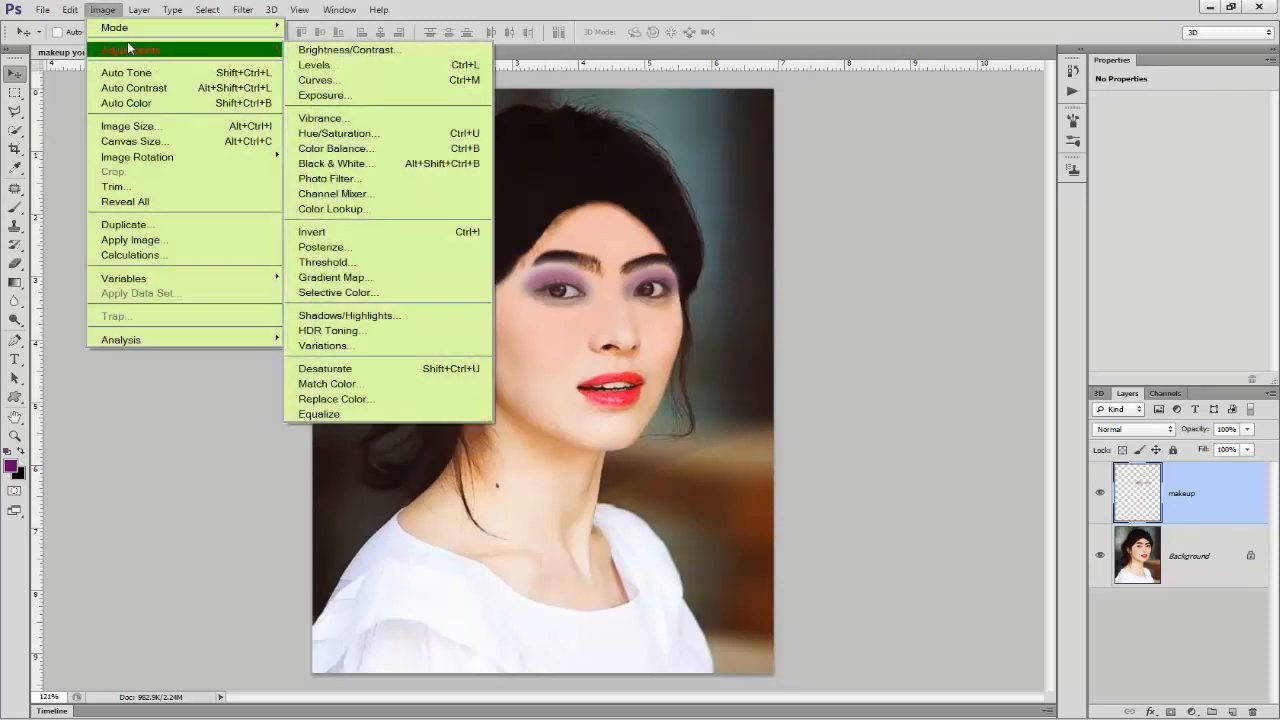
{"action": "left_click", "coordinate": [366, 80]}
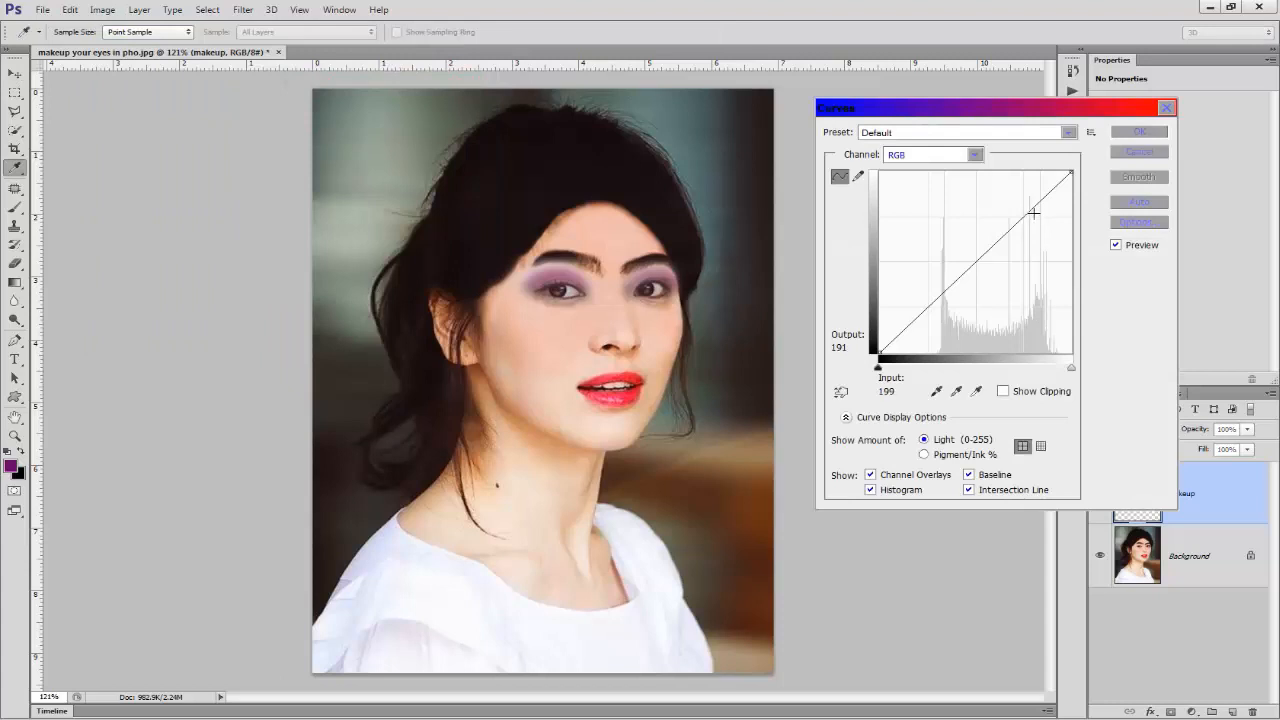
{"action": "left_click_drag", "start_coordinate": [1033, 212], "coordinate": [1037, 213]}
{"action": "left_click_drag", "start_coordinate": [986, 268], "coordinate": [967, 254]}
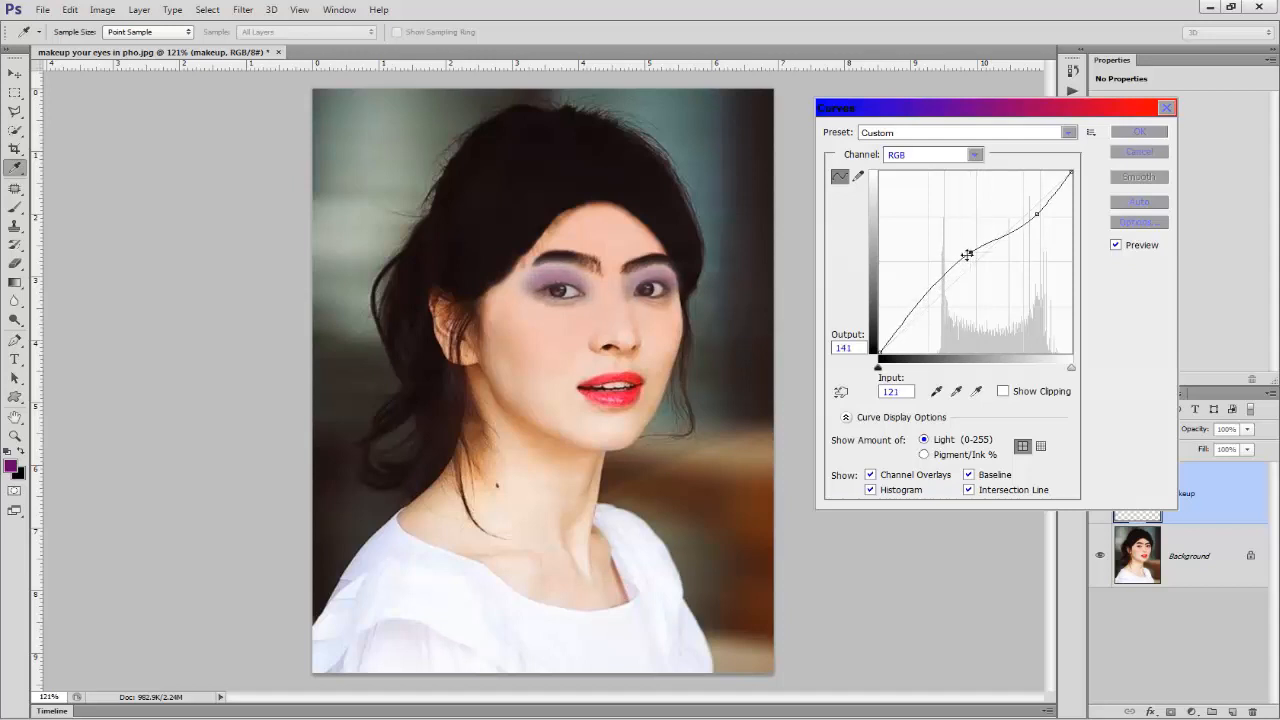
{"action": "left_click", "coordinate": [1139, 131]}
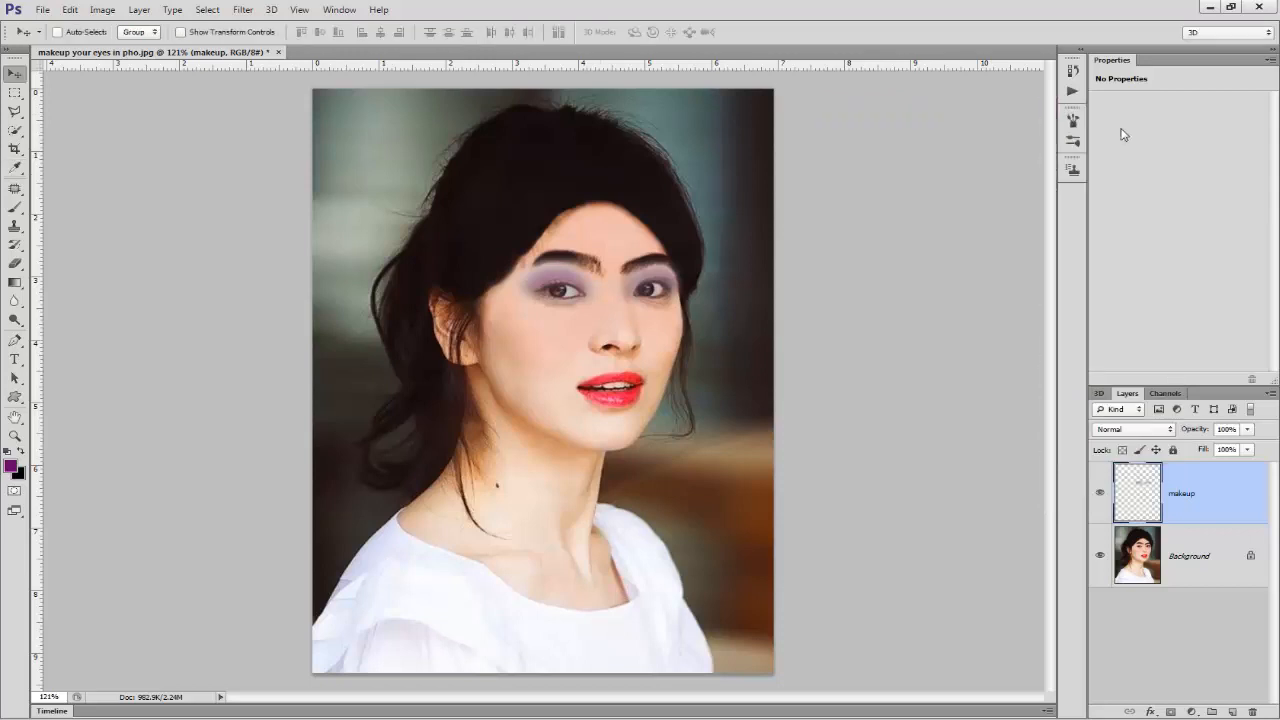
Raise the makeup layer's Master Saturation with a second Hue/Saturation adjustment to strengthen the purple eyeshadow
{"action": "left_click", "coordinate": [102, 9]}
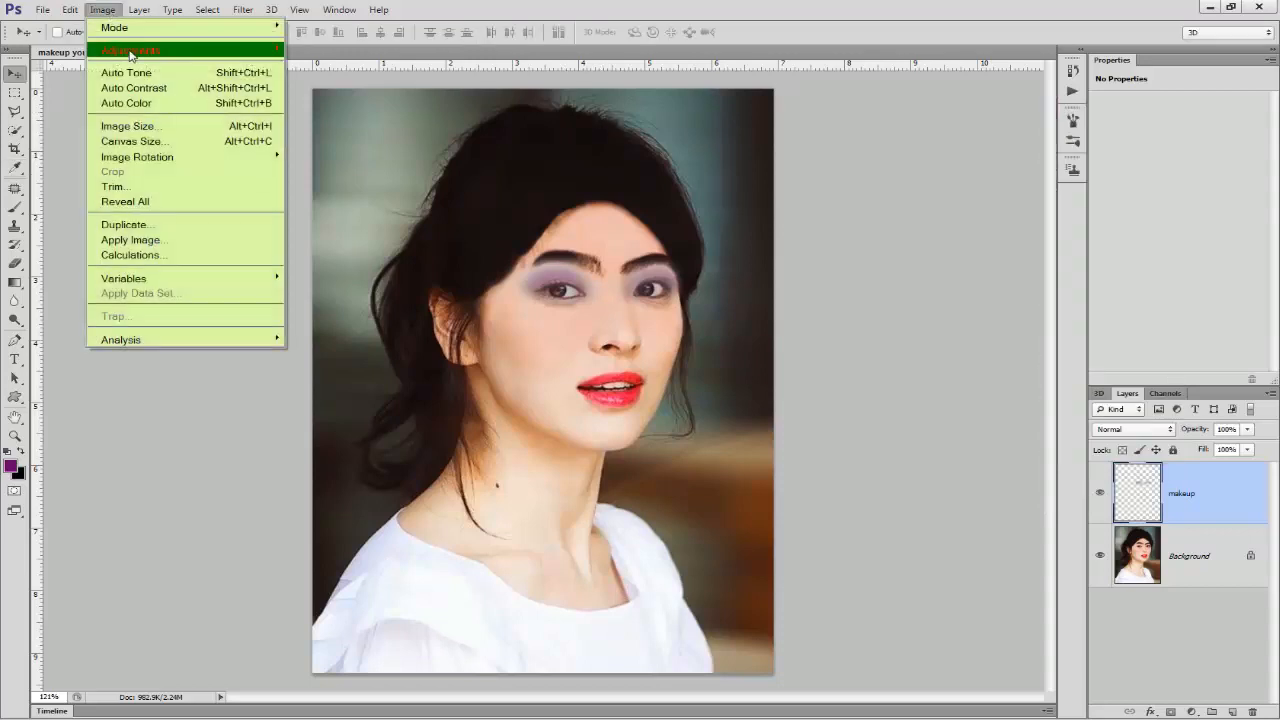
{"action": "mouse_move", "coordinate": [130, 50]}
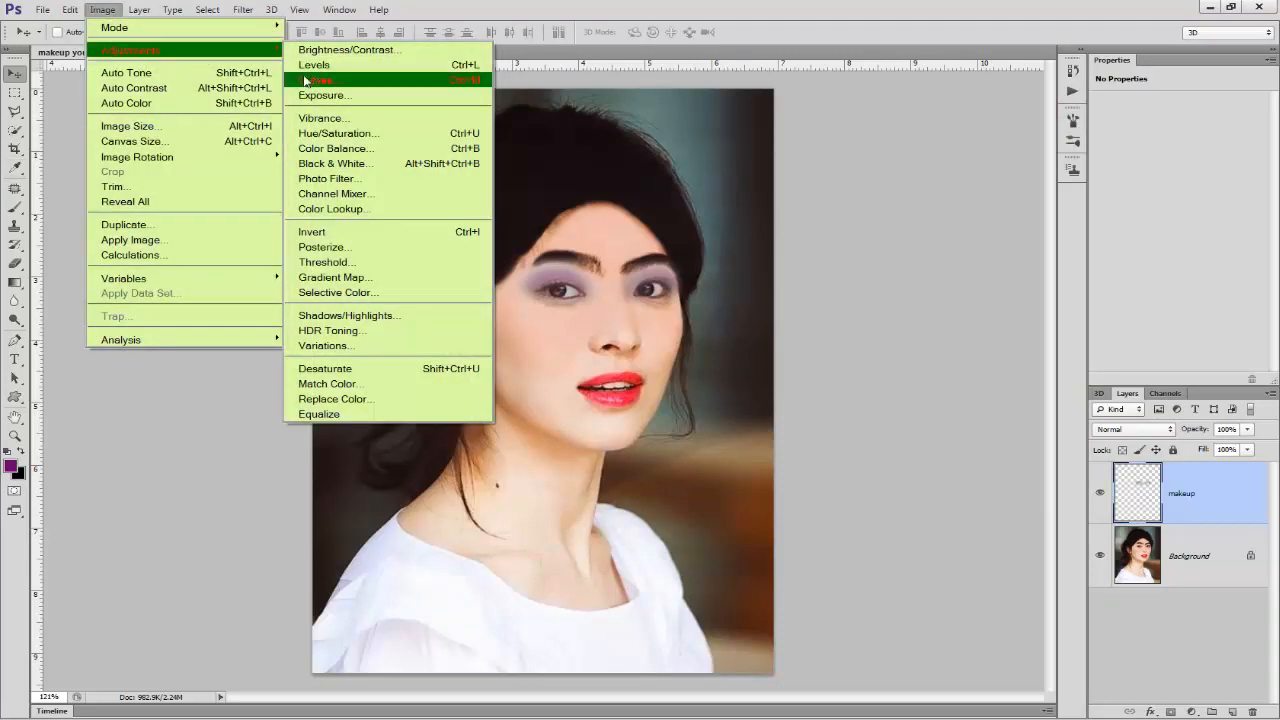
{"action": "left_click", "coordinate": [367, 136]}
{"action": "left_click_drag", "start_coordinate": [1027, 230], "coordinate": [1060, 234]}
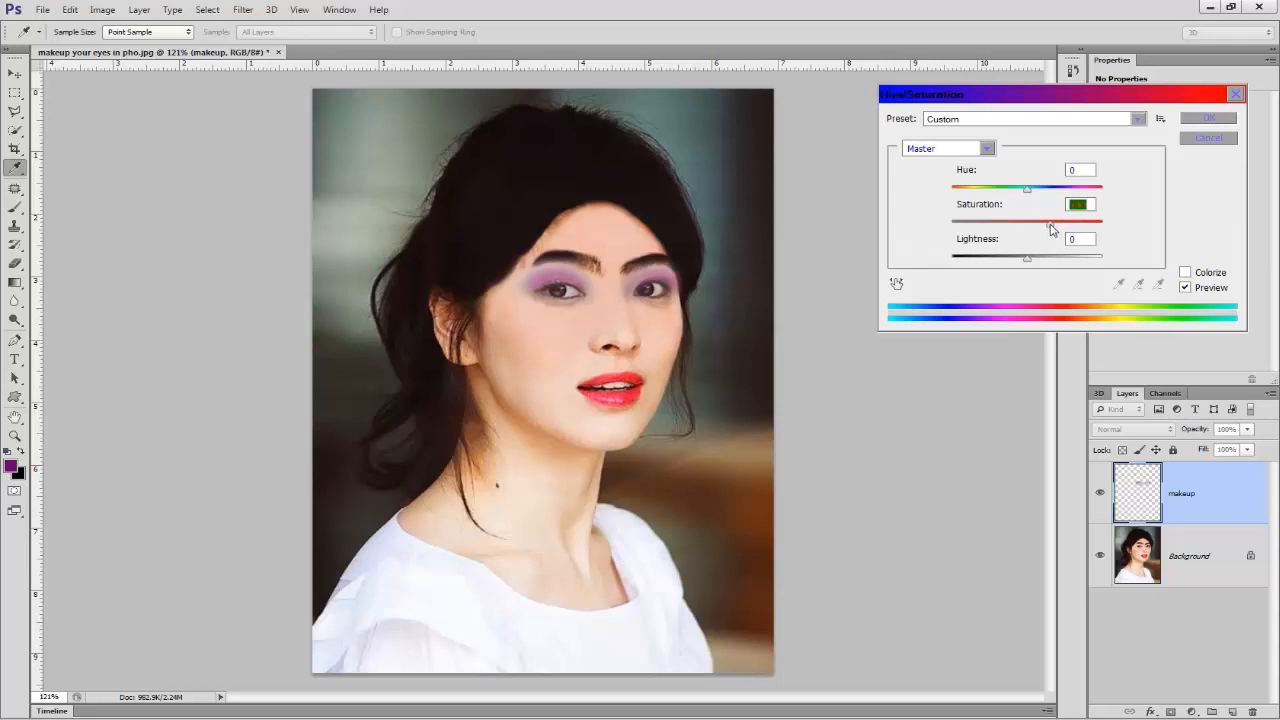
{"action": "key", "text": "Return"}
{"action": "key", "text": "v"}
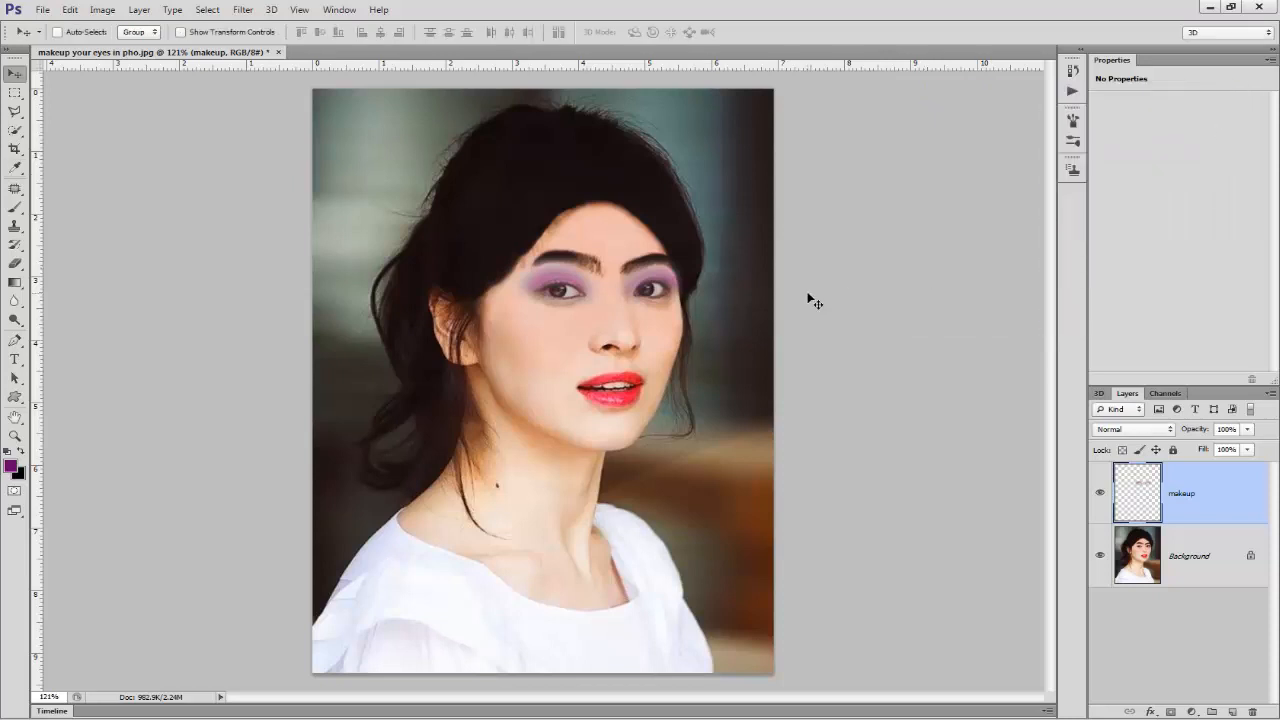
{"action": "scroll", "coordinate": [774, 316], "scroll_direction": "up", "scroll_amount": 1}
{"action": "scroll", "coordinate": [774, 316], "scroll_direction": "down", "scroll_amount": 4}
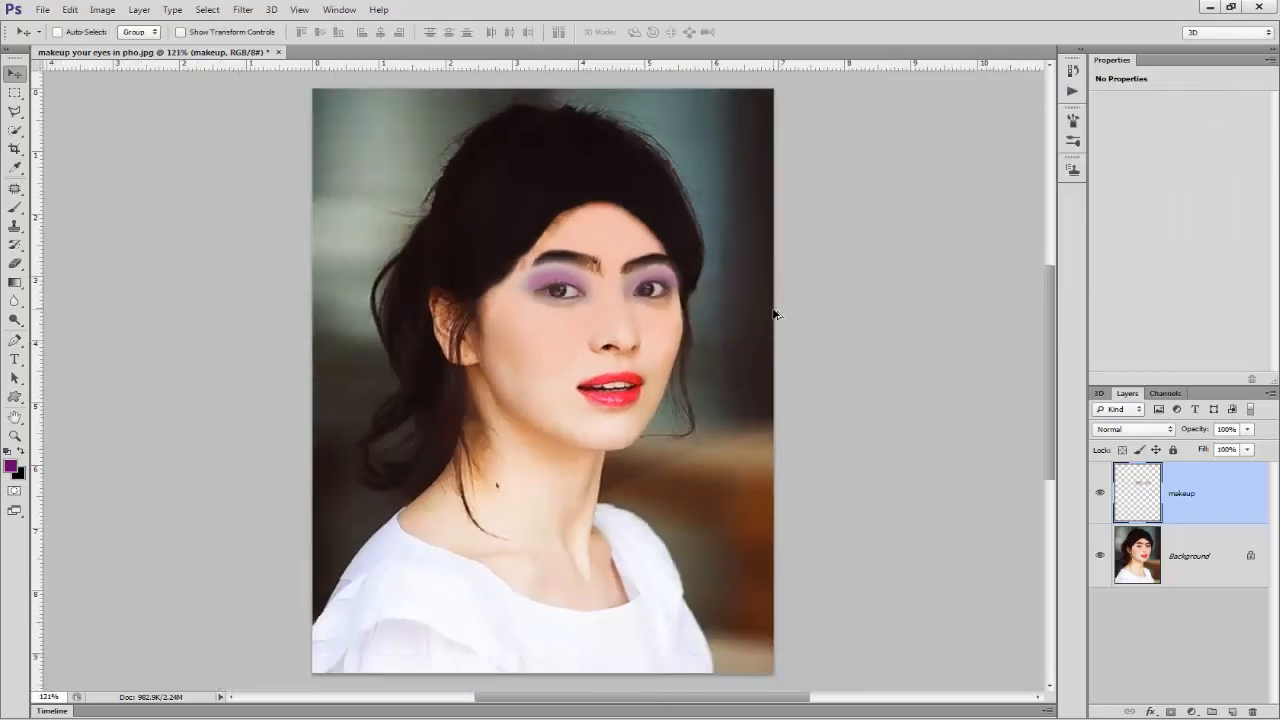